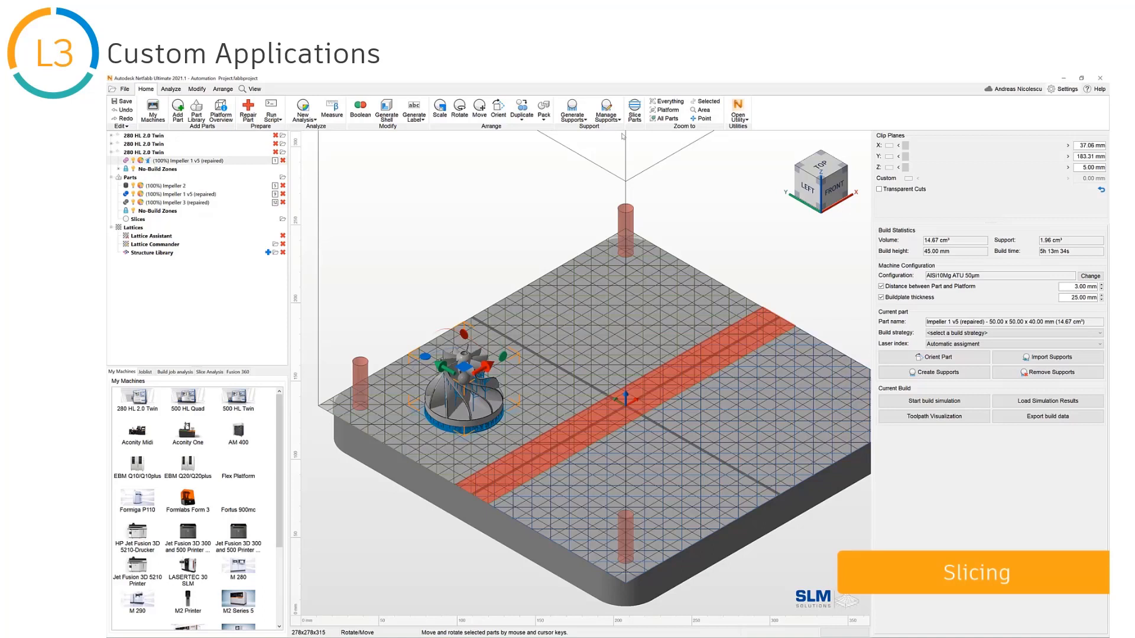
Step: Slice the impeller from 0 to 45 mm with a 0.05 mm layer size and generate a 0.1 mm offset, keeping the original slice
{"action": "left_click", "coordinate": [634, 110]}
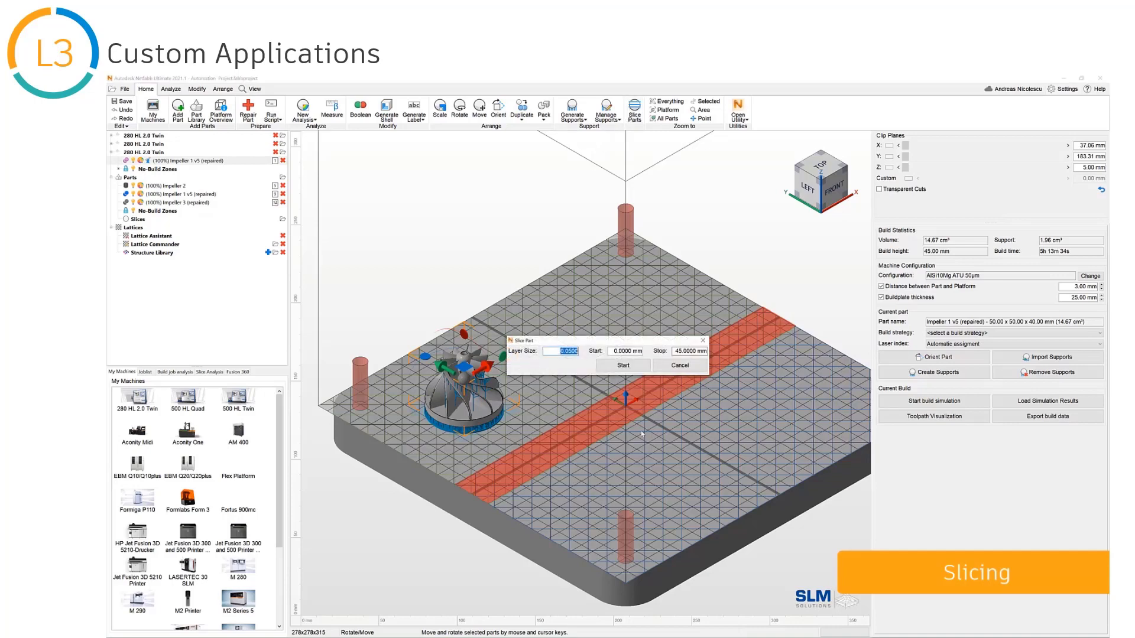
{"action": "left_click", "coordinate": [623, 366]}
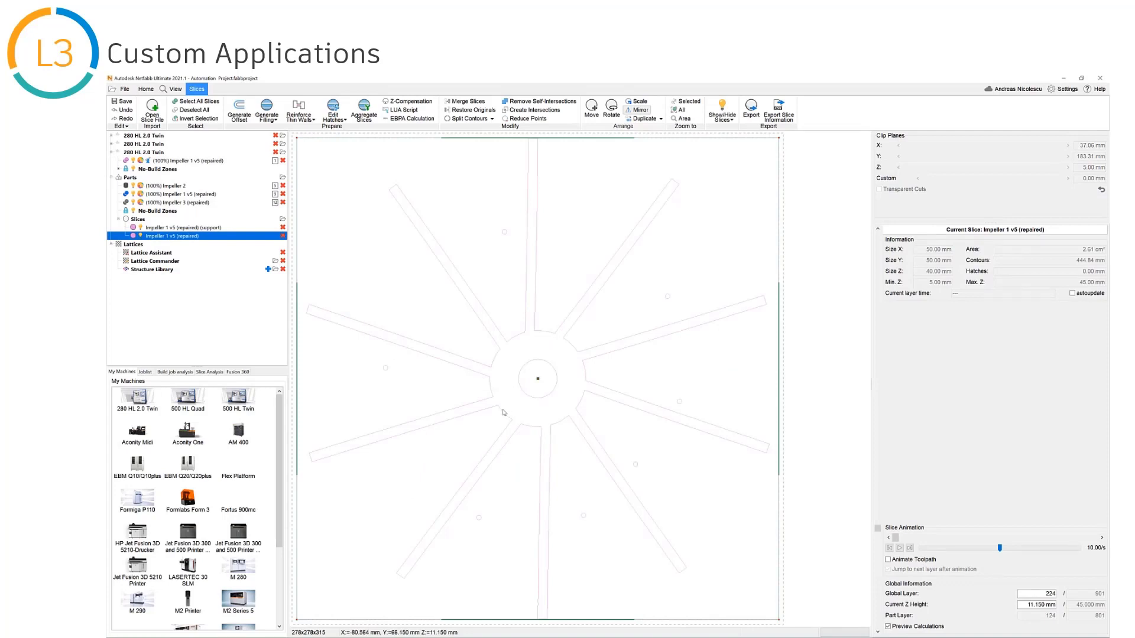
{"action": "left_click", "coordinate": [239, 111]}
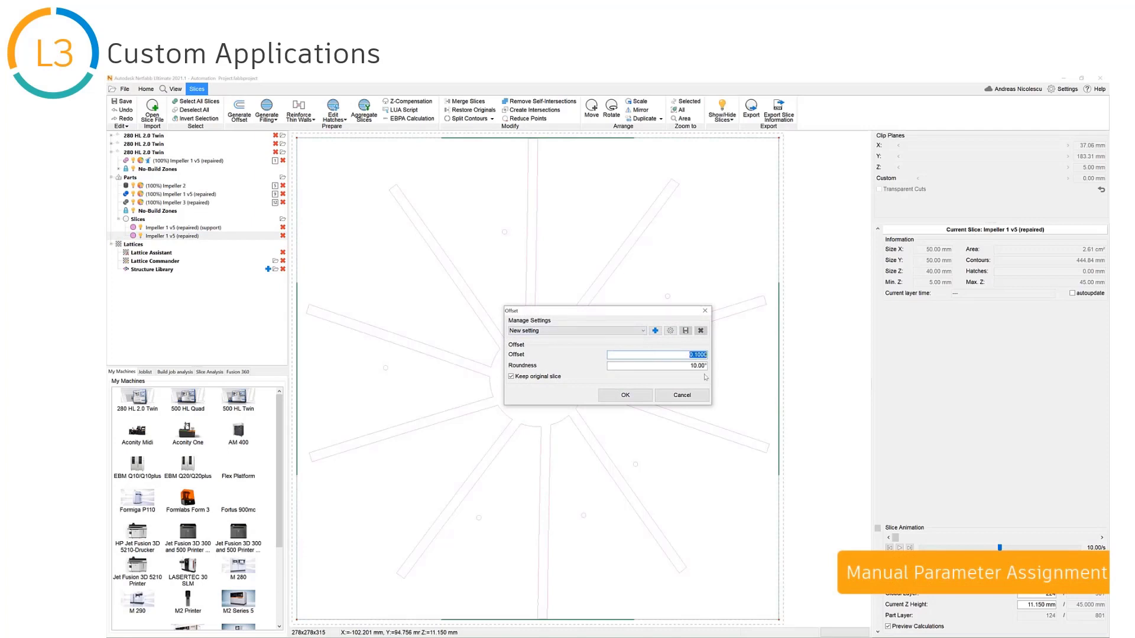
{"action": "left_click", "coordinate": [625, 395]}
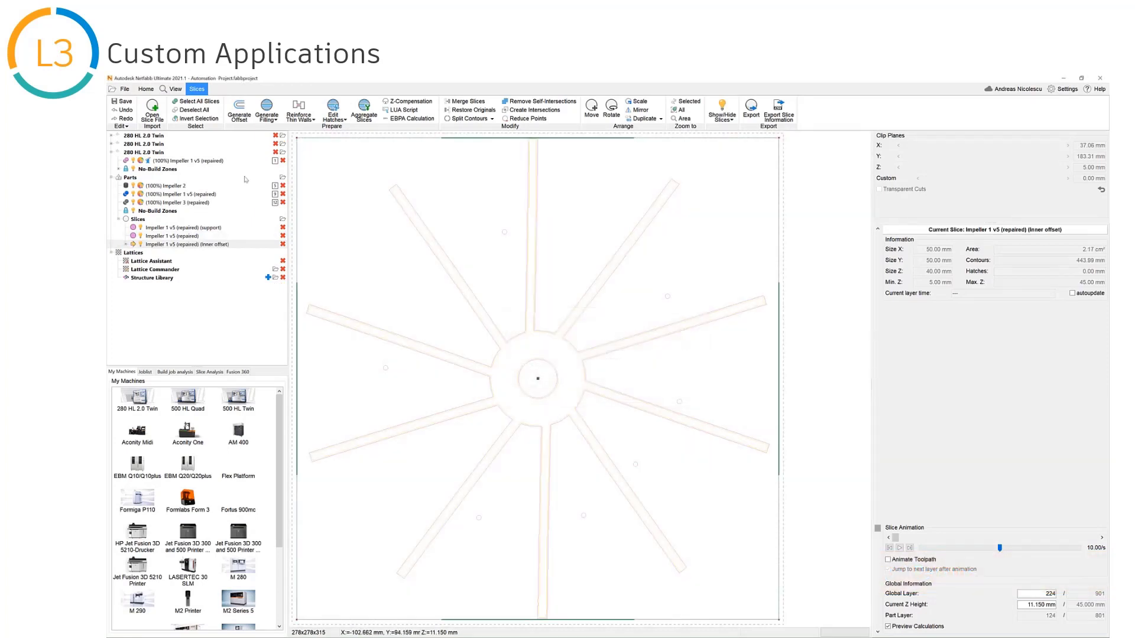
{"action": "left_click", "coordinate": [126, 244]}
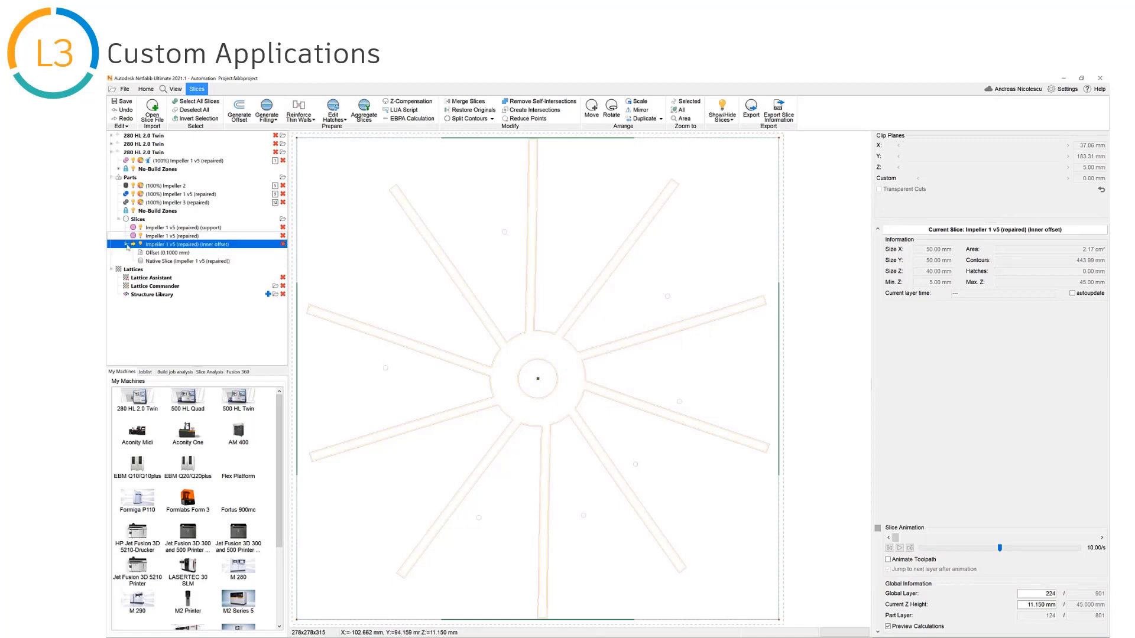
{"action": "left_click", "coordinate": [157, 253]}
Step: Fill the inner offset slice with simple hatching at 0.1 mm hatch distance and 45° angle increment, and expand the filling's entry
{"action": "right_click", "coordinate": [162, 244]}
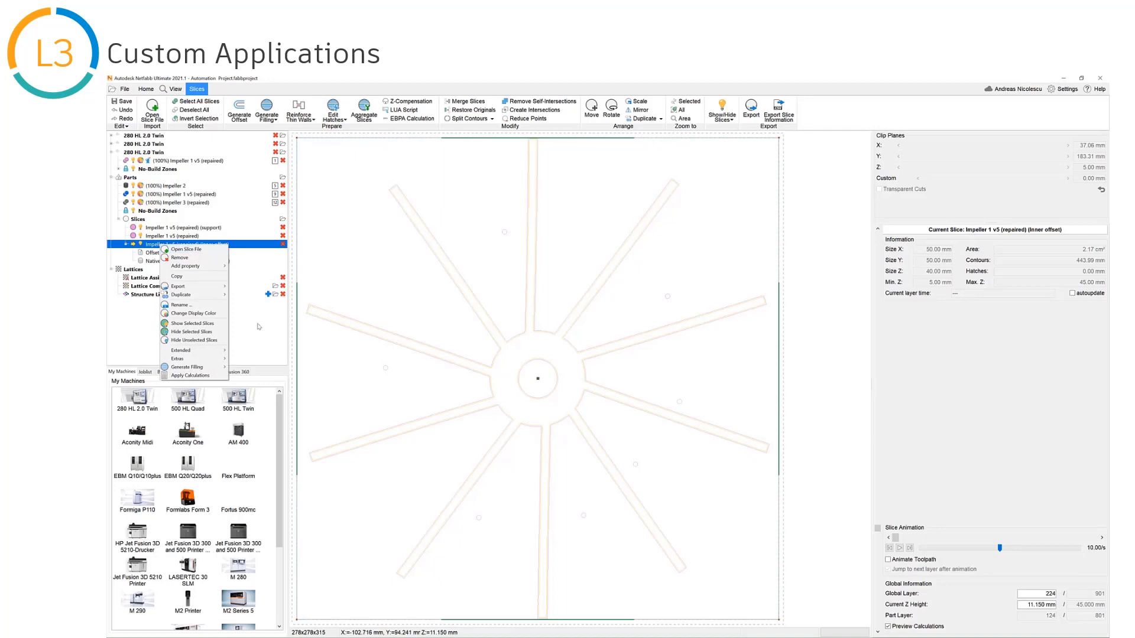
{"action": "left_click", "coordinate": [249, 360]}
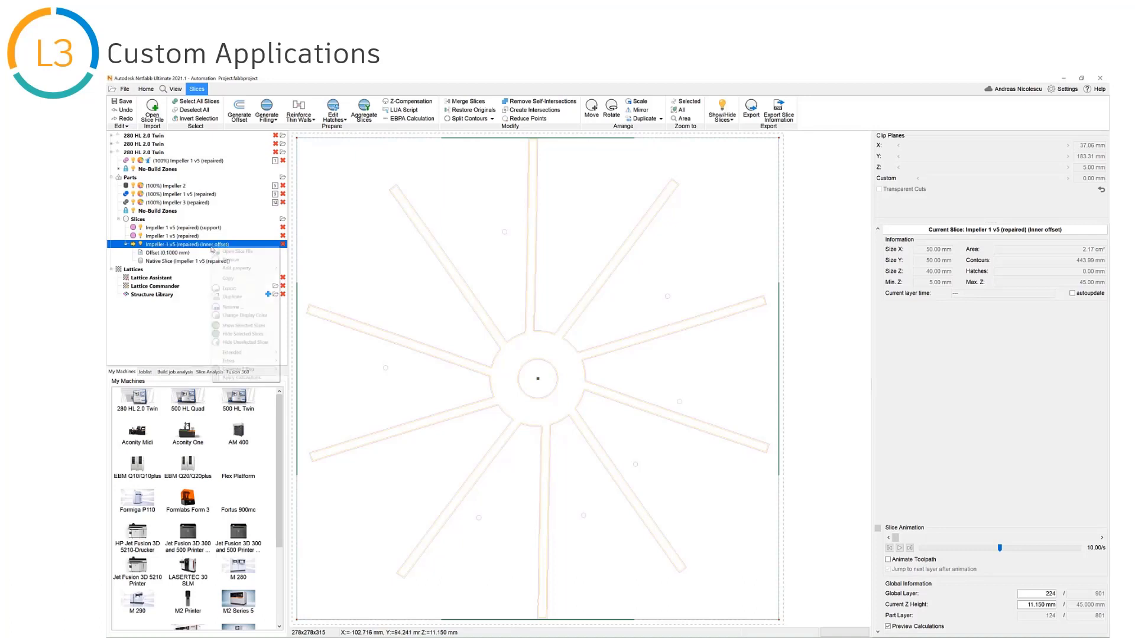
{"action": "right_click", "coordinate": [212, 247]}
{"action": "mouse_move", "coordinate": [248, 369]}
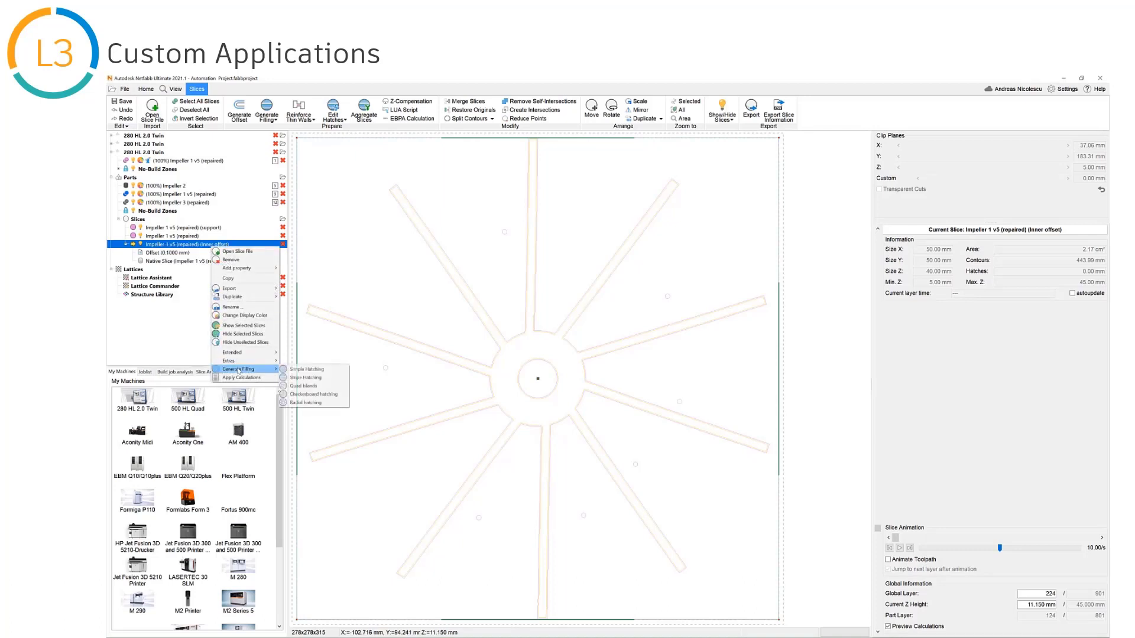
{"action": "left_click", "coordinate": [307, 370]}
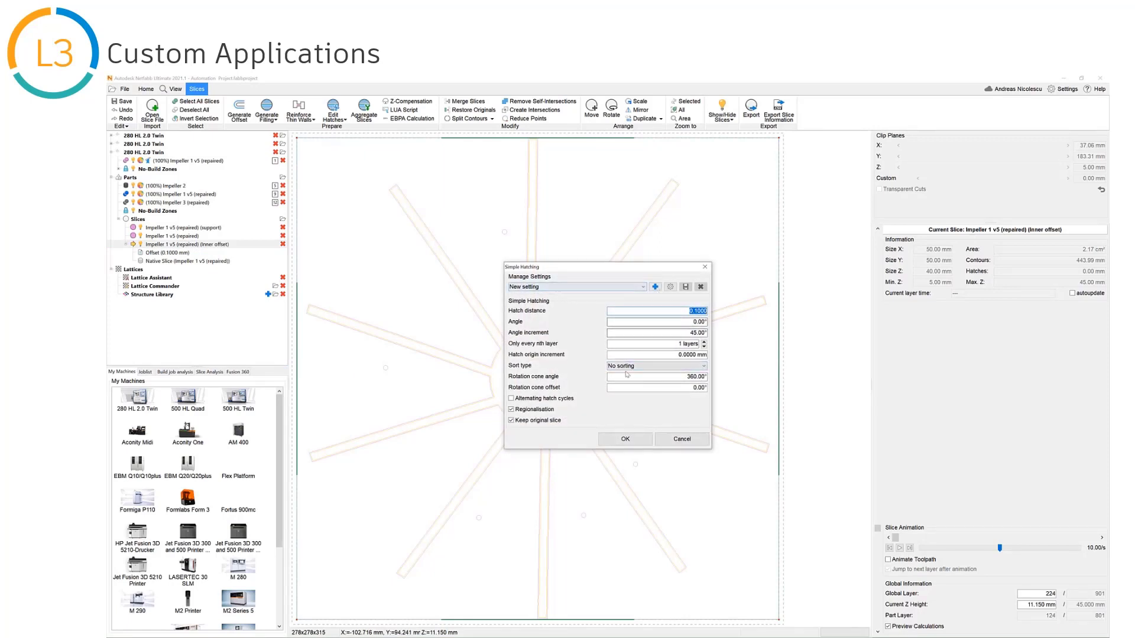
{"action": "left_click", "coordinate": [625, 439]}
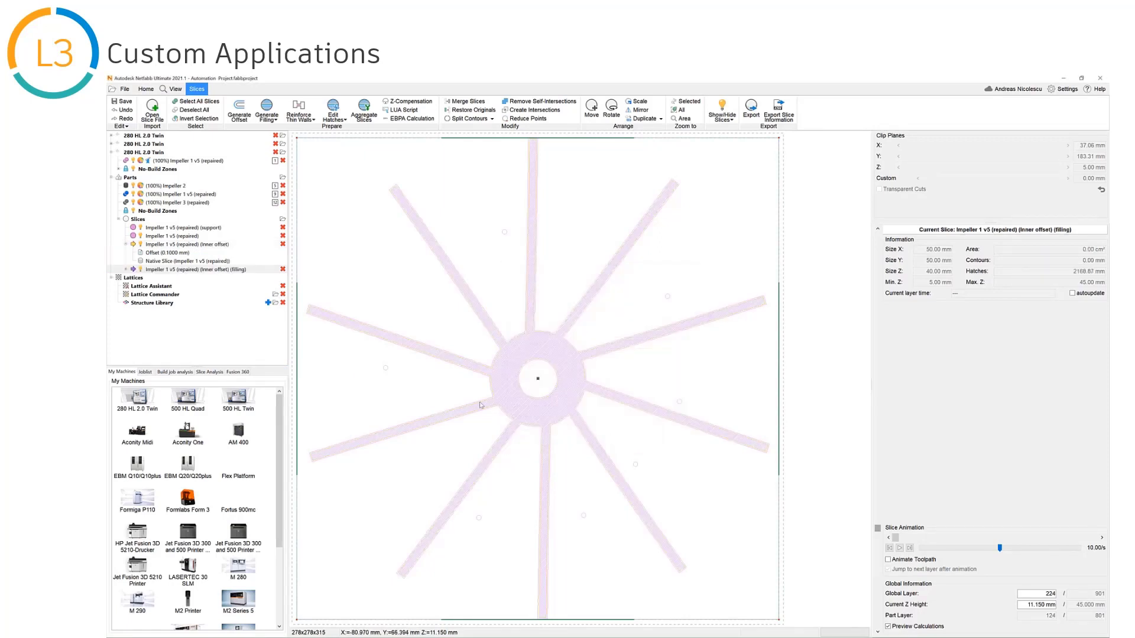
{"action": "left_click", "coordinate": [436, 319]}
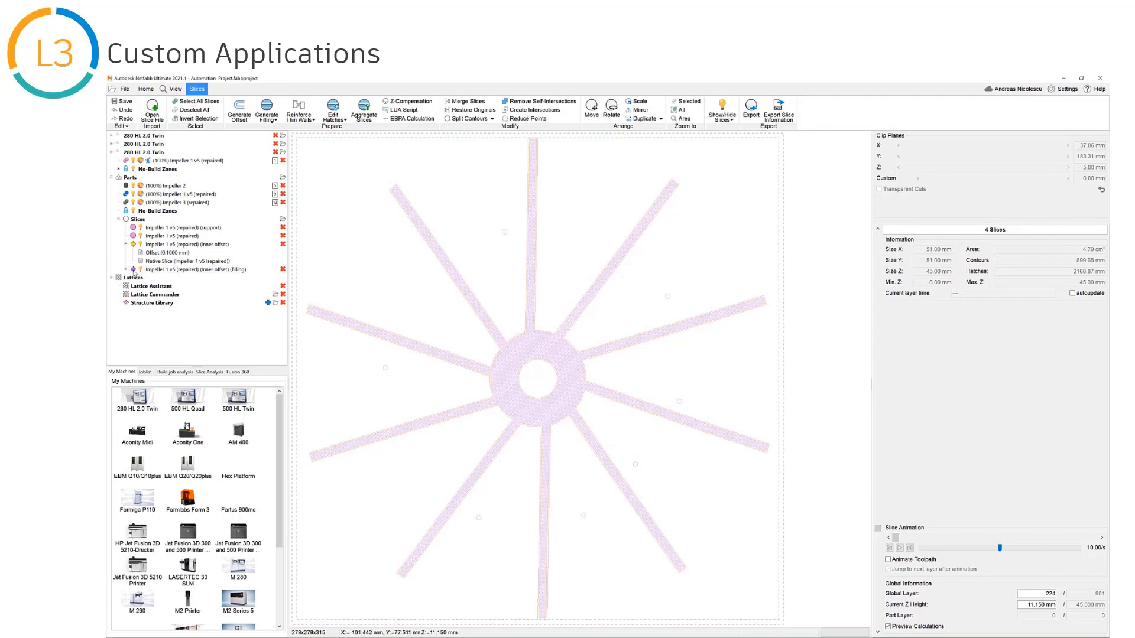
{"action": "left_click", "coordinate": [126, 270]}
Step: Add a power property of 240 W to the inner offset slice
{"action": "scroll", "coordinate": [518, 467], "scroll_direction": "down", "scroll_amount": 1}
{"action": "scroll", "coordinate": [519, 468], "scroll_direction": "down", "scroll_amount": 1}
{"action": "right_click", "coordinate": [206, 244]}
{"action": "mouse_move", "coordinate": [240, 265]}
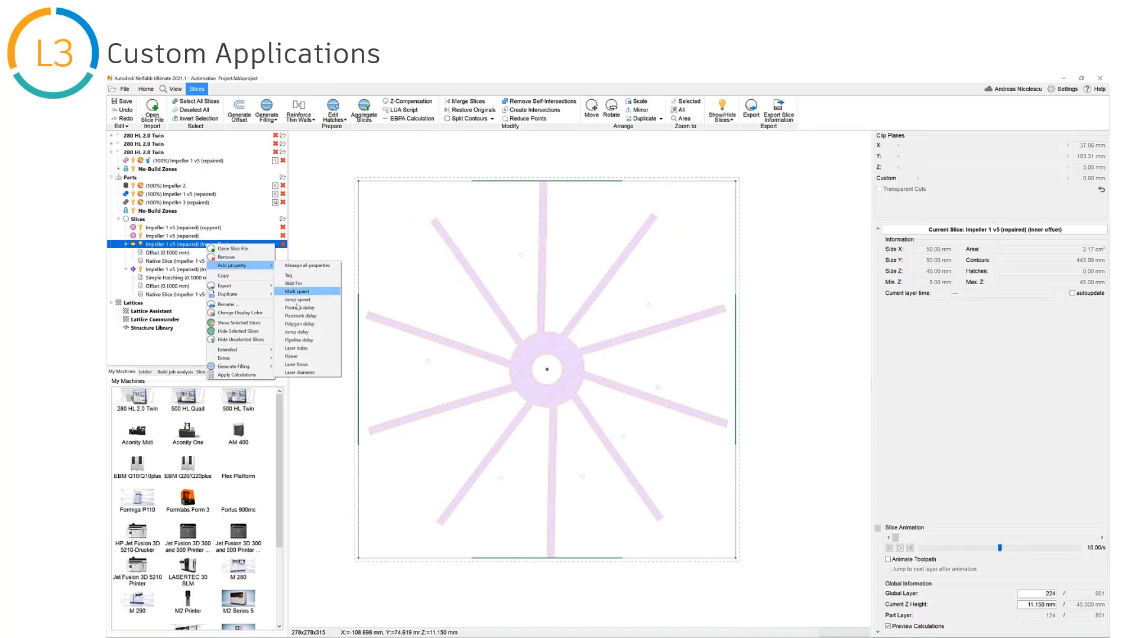
{"action": "left_click", "coordinate": [291, 357]}
{"action": "type", "text": "240"}
{"action": "left_click", "coordinate": [629, 374]}
Step: Add a mark speed property of 800 mm/s to the inner offset slice
{"action": "right_click", "coordinate": [229, 244]}
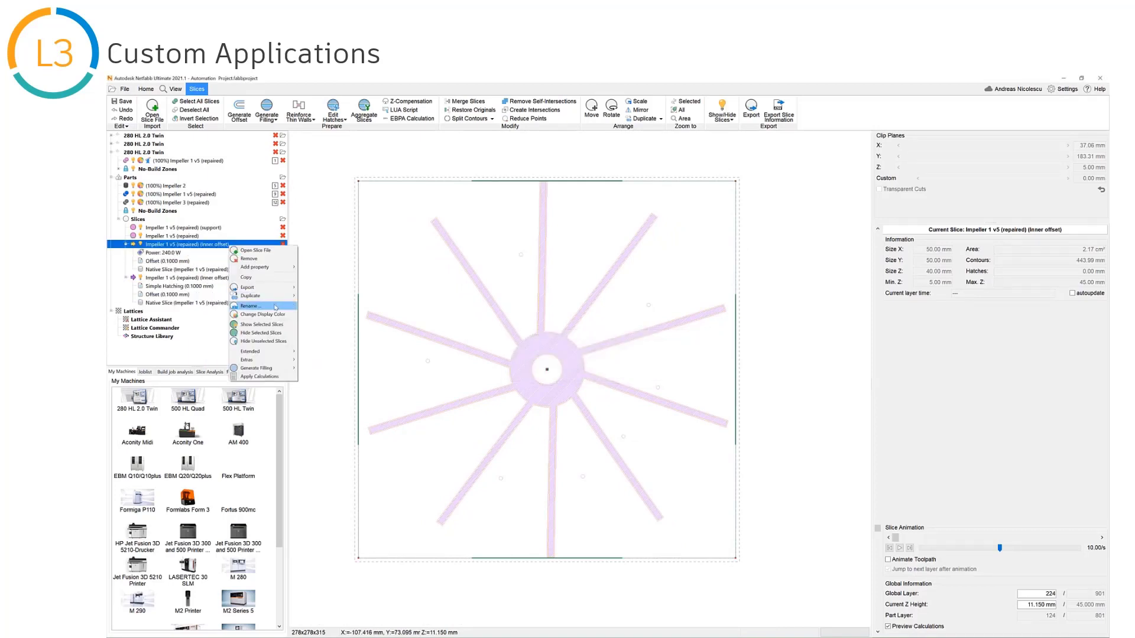
{"action": "mouse_move", "coordinate": [260, 266]}
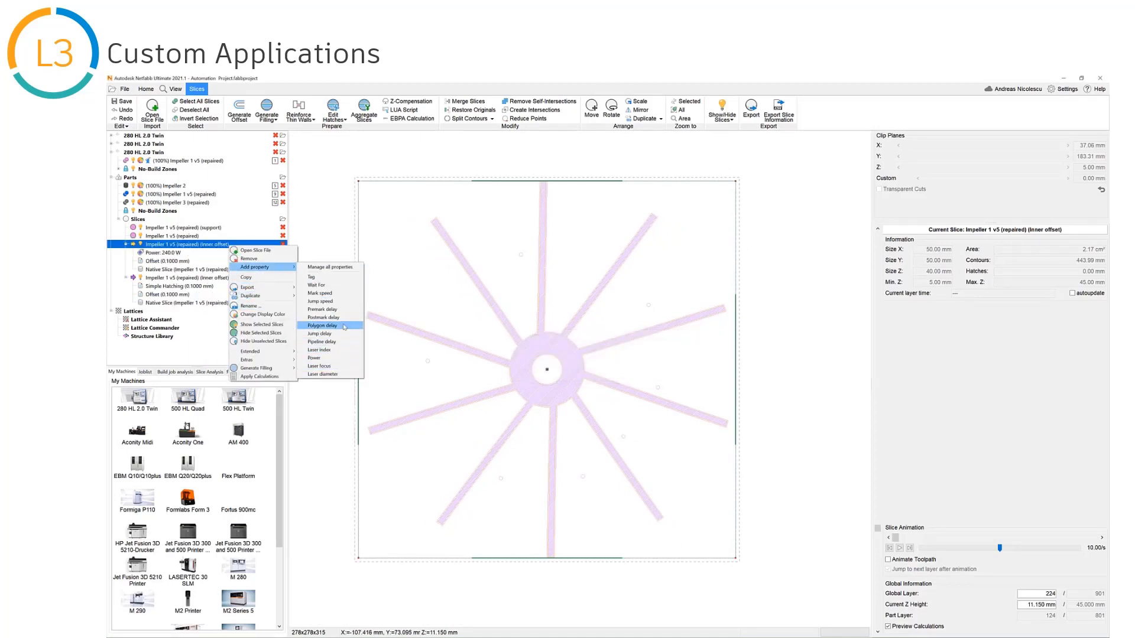
{"action": "left_click", "coordinate": [331, 293]}
{"action": "type", "text": "800"}
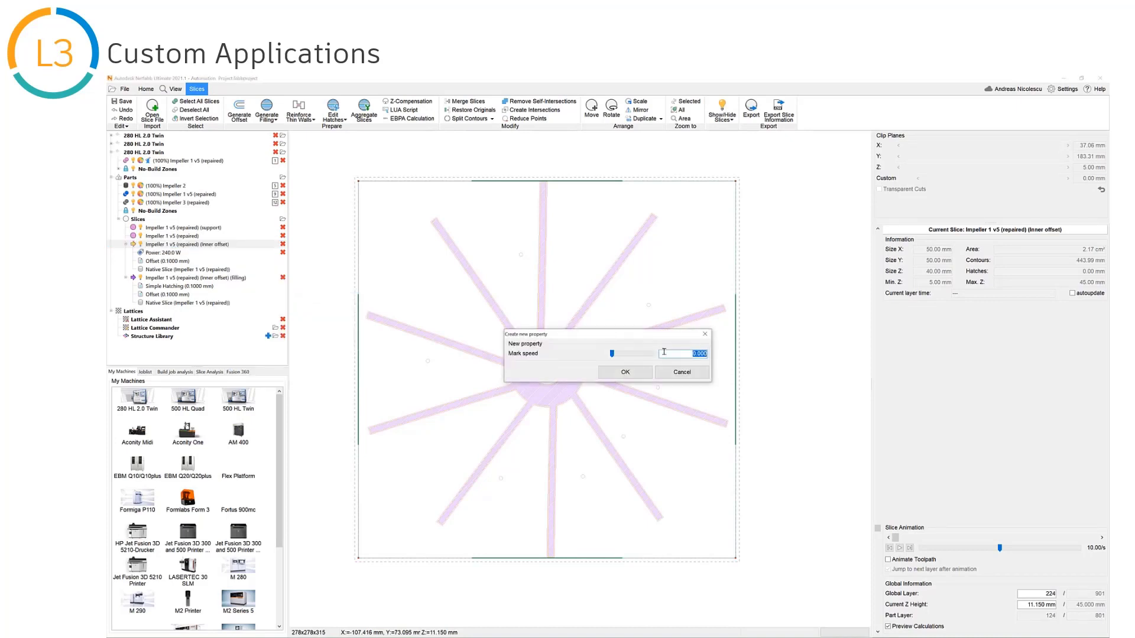
{"action": "key", "text": "Return"}
Step: Add a power property of 350 W to the inner offset's filling
{"action": "right_click", "coordinate": [210, 287]}
{"action": "mouse_move", "coordinate": [249, 310]}
{"action": "left_click", "coordinate": [317, 403]}
{"action": "type", "text": "350"}
{"action": "key", "text": "Return"}
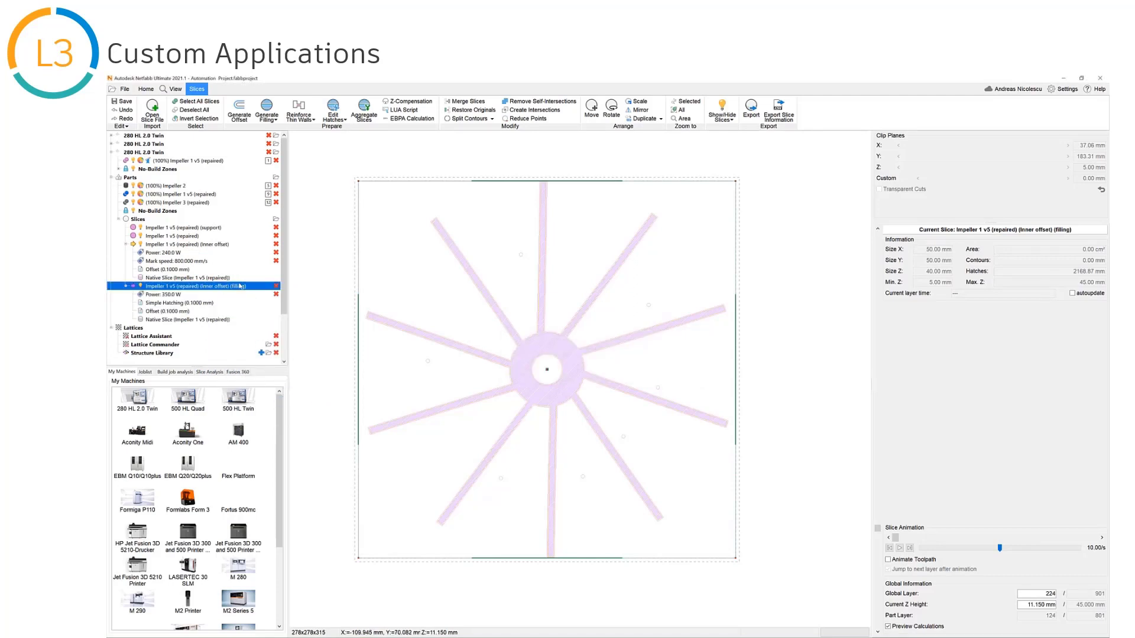
Step: Add a mark speed property of 1200 mm/s to the inner offset's filling
{"action": "right_click", "coordinate": [240, 286]}
{"action": "left_click", "coordinate": [335, 329]}
{"action": "type", "text": "1200"}
{"action": "key", "text": "Return"}
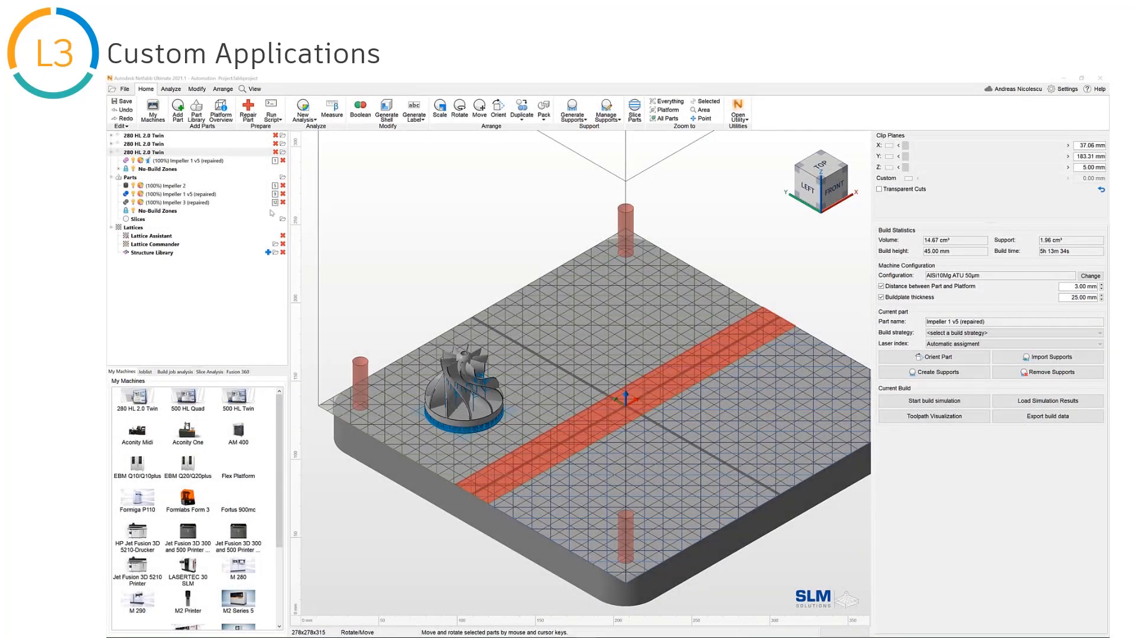
Step: Slice Impeller 1 v5 (repaired) from 0 to 45 mm with a 0.05 mm layer size and show global layer 224
{"action": "left_click_drag", "start_coordinate": [171, 163], "coordinate": [141, 221]}
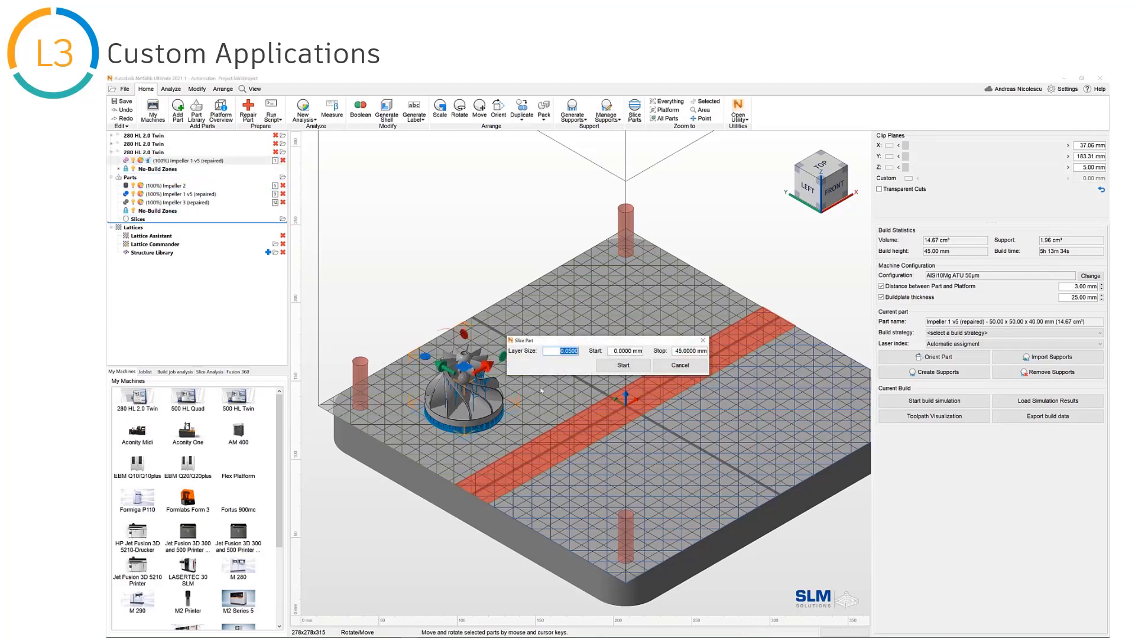
{"action": "left_click", "coordinate": [639, 371]}
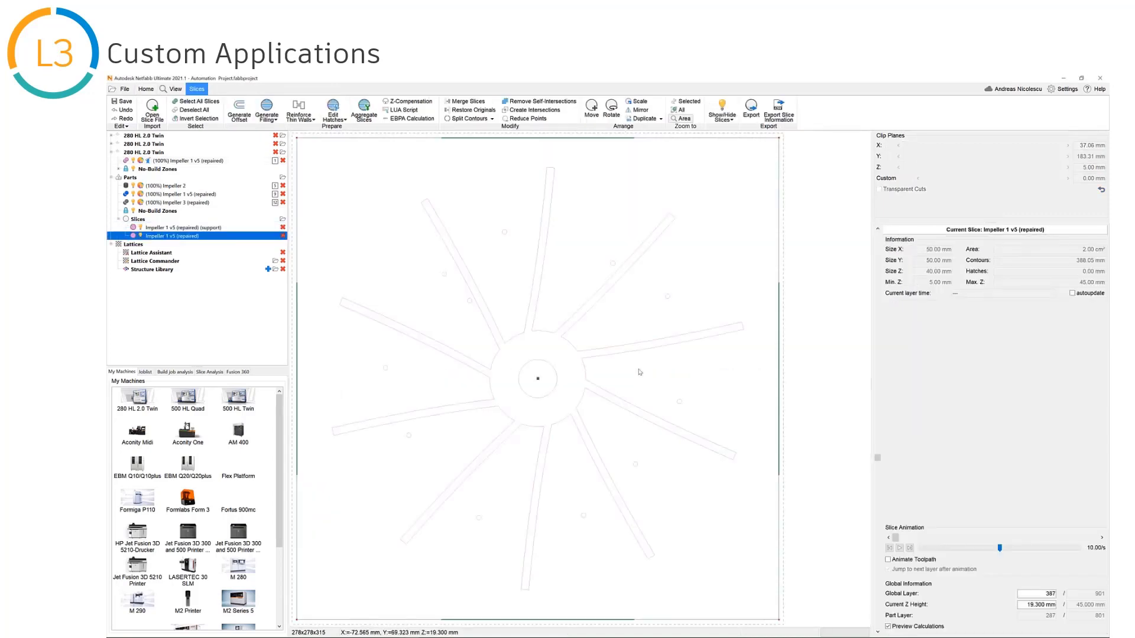
{"action": "left_click_drag", "start_coordinate": [877, 458], "coordinate": [878, 528]}
{"action": "scroll", "coordinate": [578, 436], "scroll_direction": "down", "scroll_amount": 4}
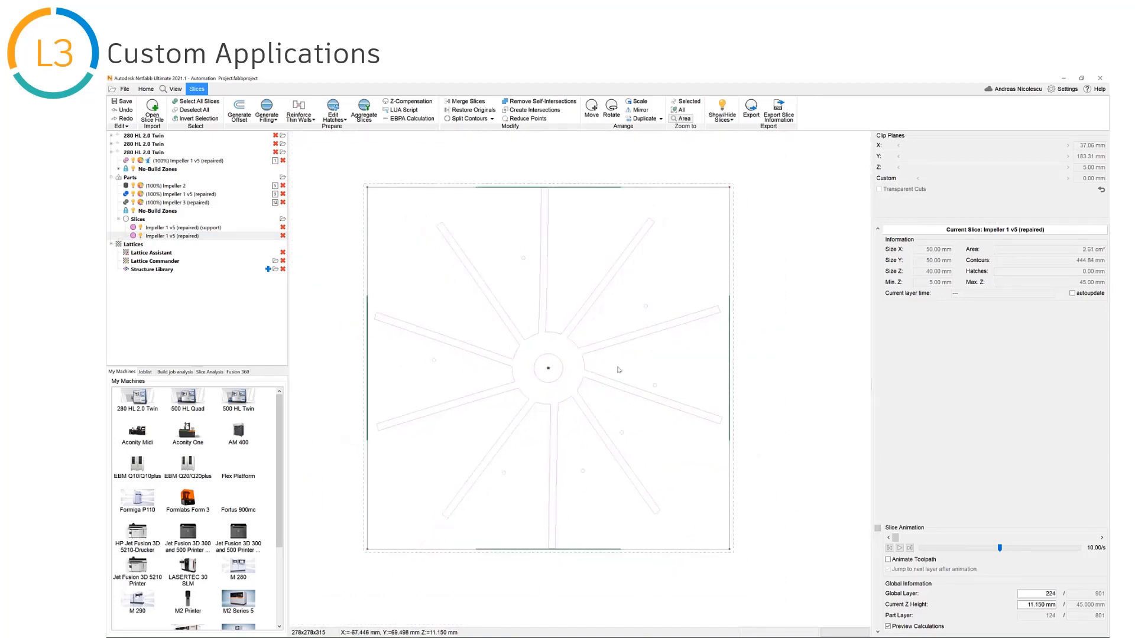
{"action": "scroll", "coordinate": [578, 436], "scroll_direction": "down", "scroll_amount": 3}
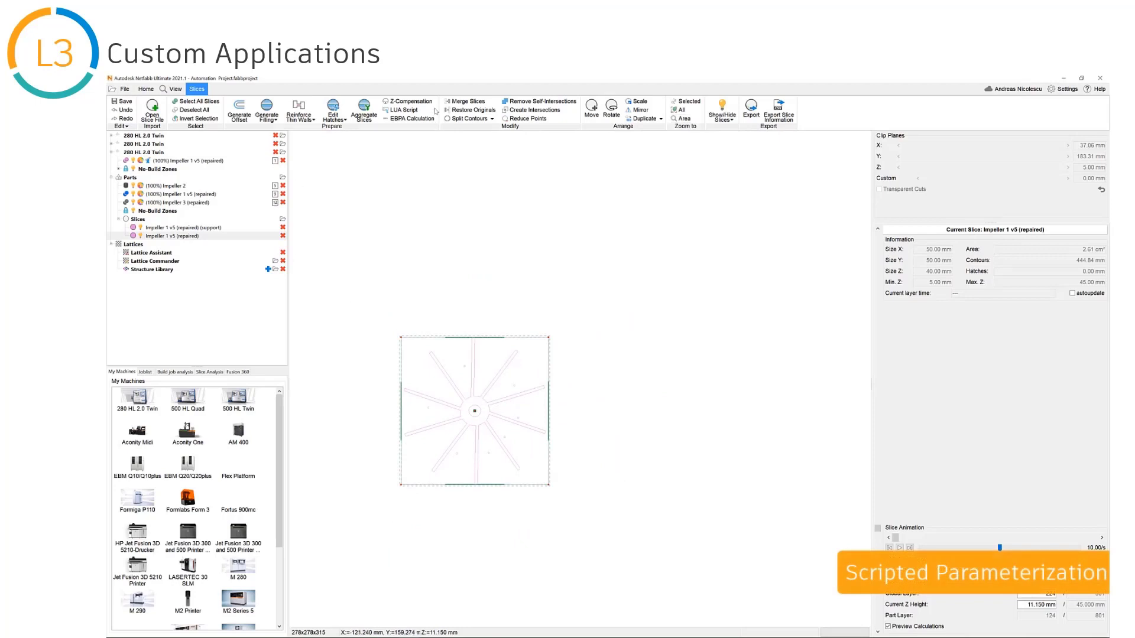
Step: Run the LUA script scripttest.lua on the impeller slice, using ExampleSheet.csv as the parameter file
{"action": "left_click", "coordinate": [404, 110]}
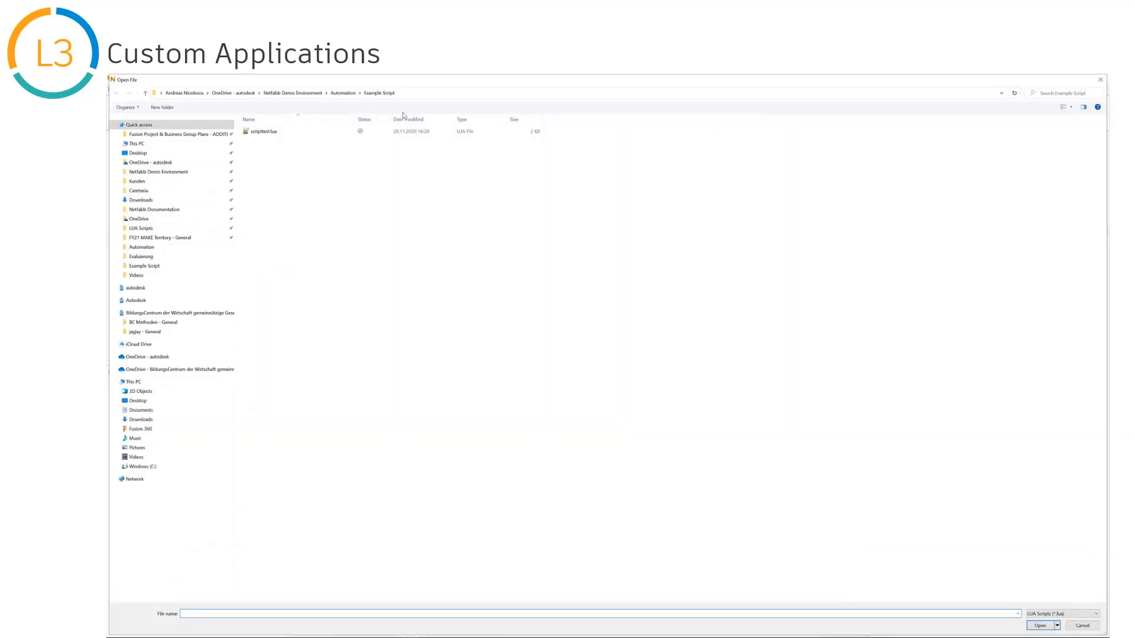
{"action": "left_click", "coordinate": [276, 131]}
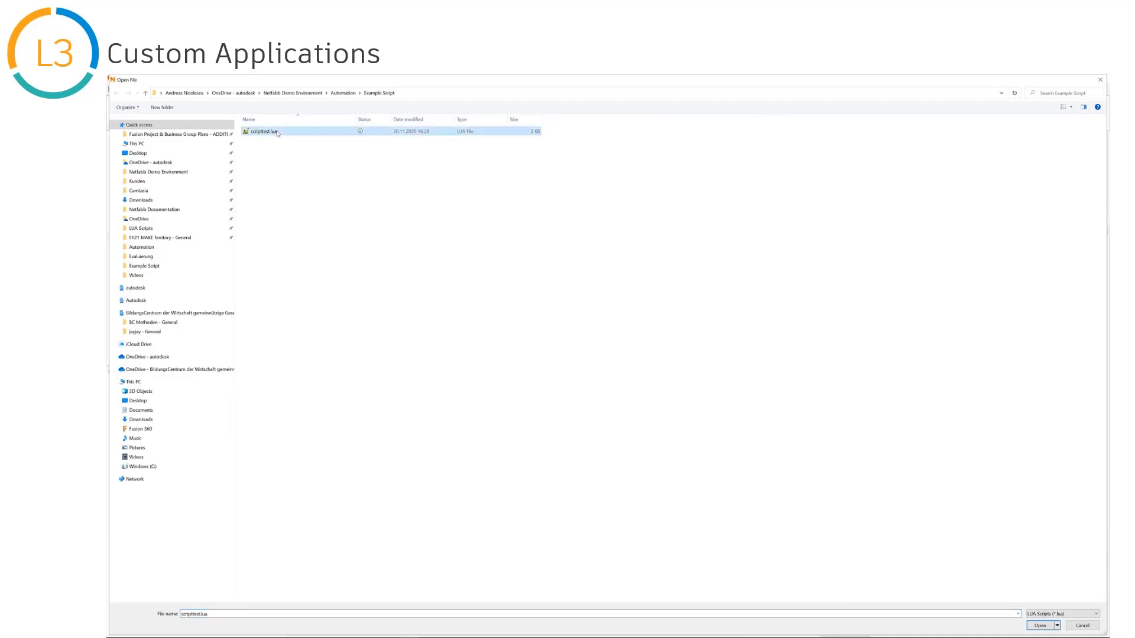
{"action": "left_click", "coordinate": [1040, 625]}
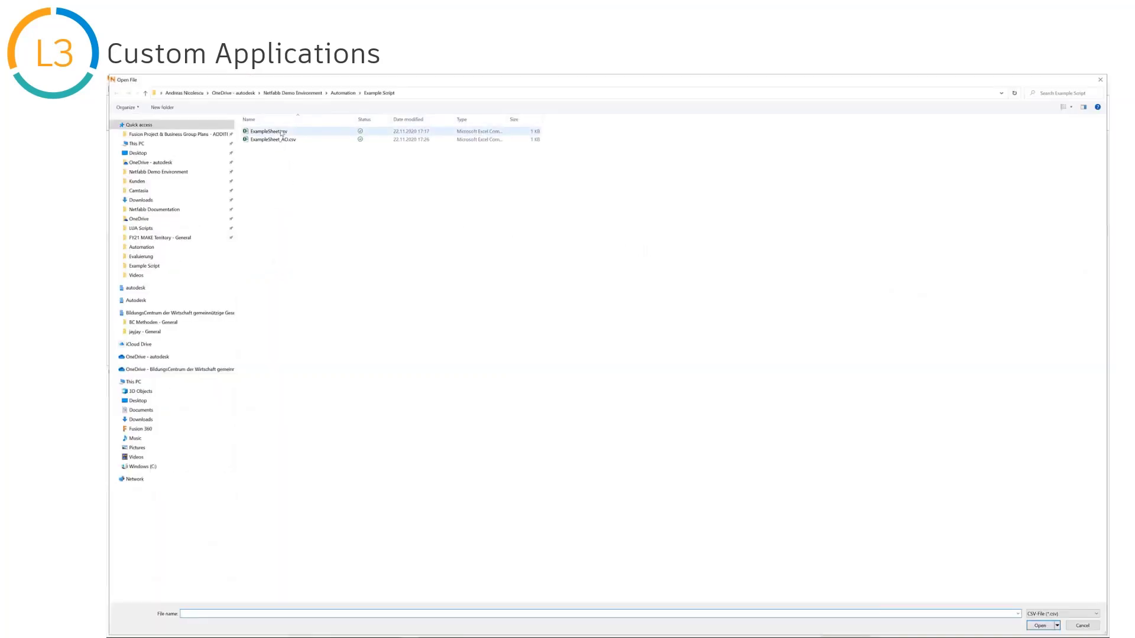
{"action": "double_click", "coordinate": [282, 133]}
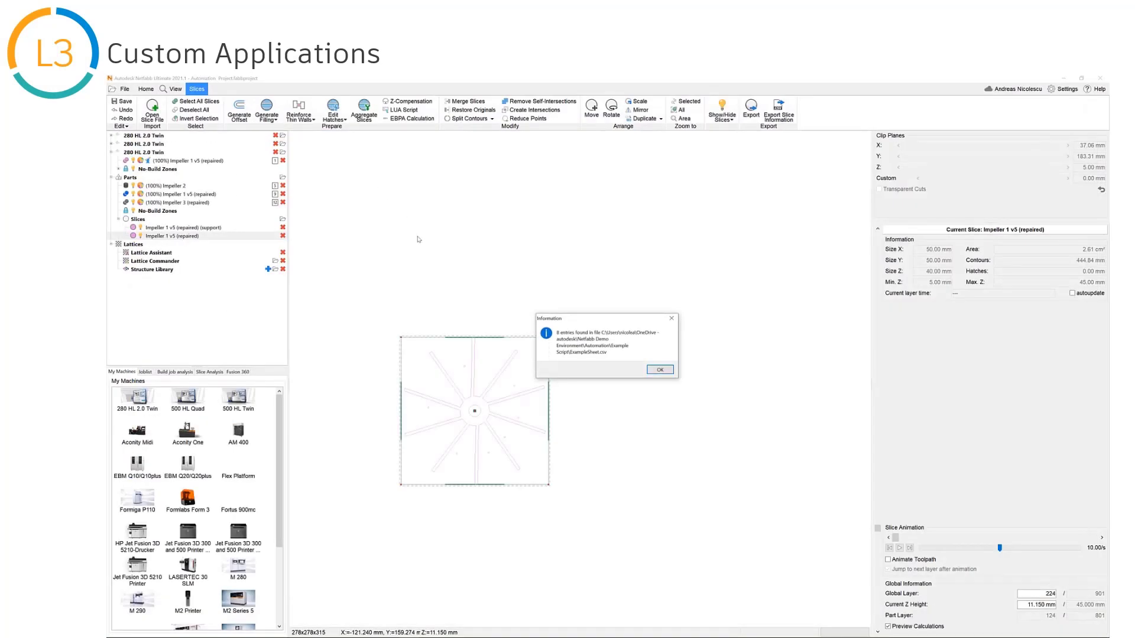
{"action": "left_click", "coordinate": [661, 369]}
{"action": "right_click_drag", "start_coordinate": [661, 366], "coordinate": [543, 385]}
{"action": "scroll", "coordinate": [543, 386], "scroll_direction": "down", "scroll_amount": 1}
{"action": "scroll", "coordinate": [542, 385], "scroll_direction": "down", "scroll_amount": 3}
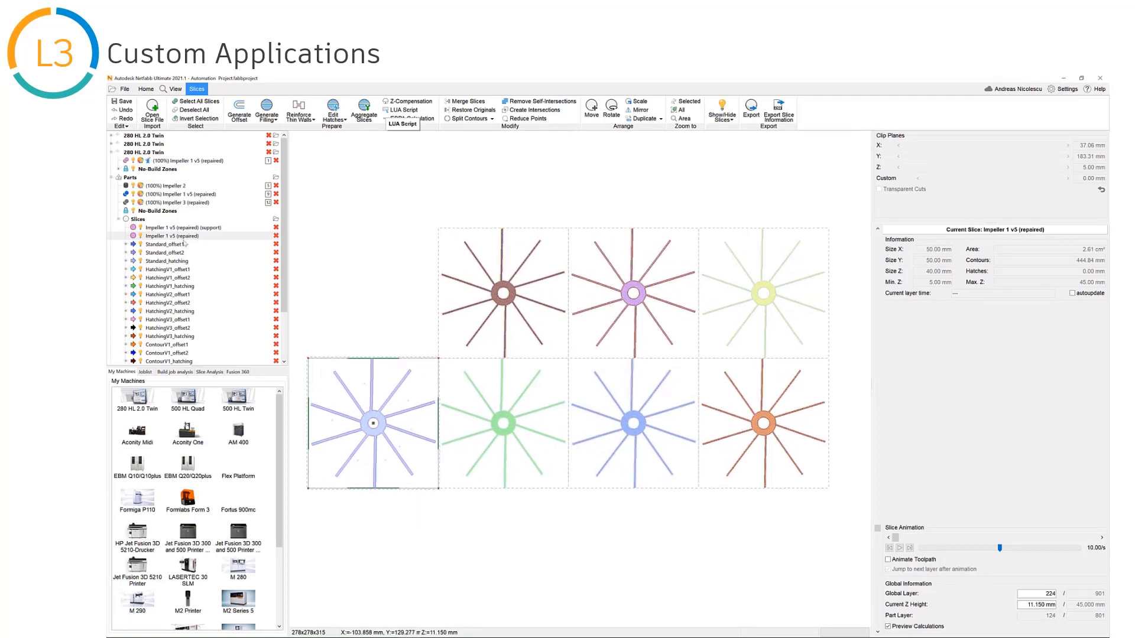
Step: Examine the mark speed, power, offset and filling properties of the generated Standard and HatchingV1 slices
{"action": "left_click", "coordinate": [125, 244]}
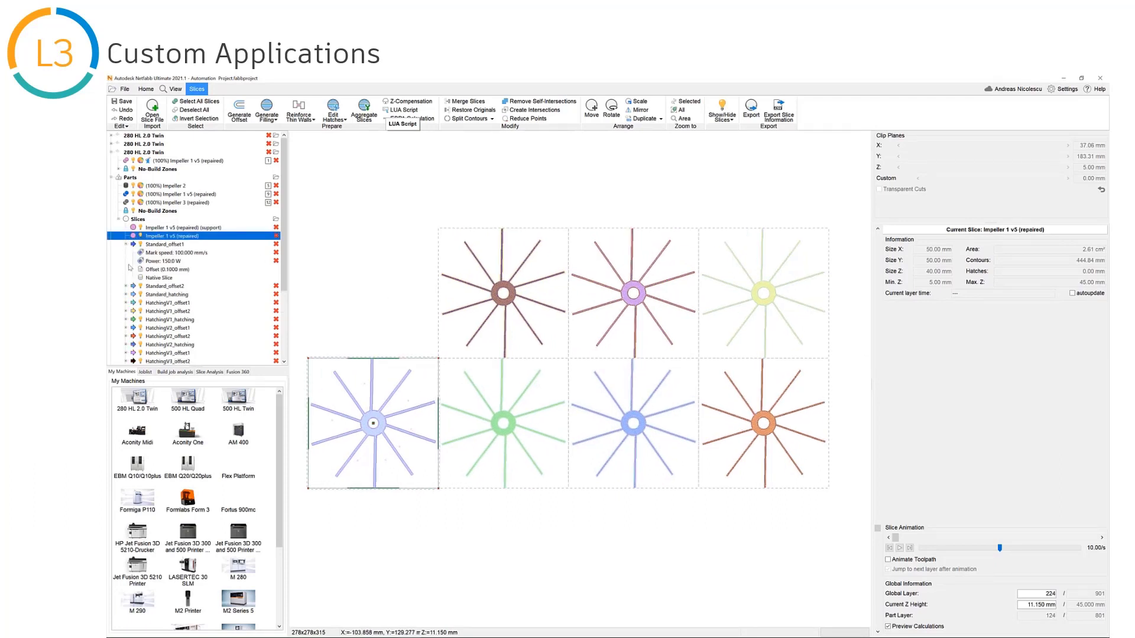
{"action": "left_click", "coordinate": [126, 286]}
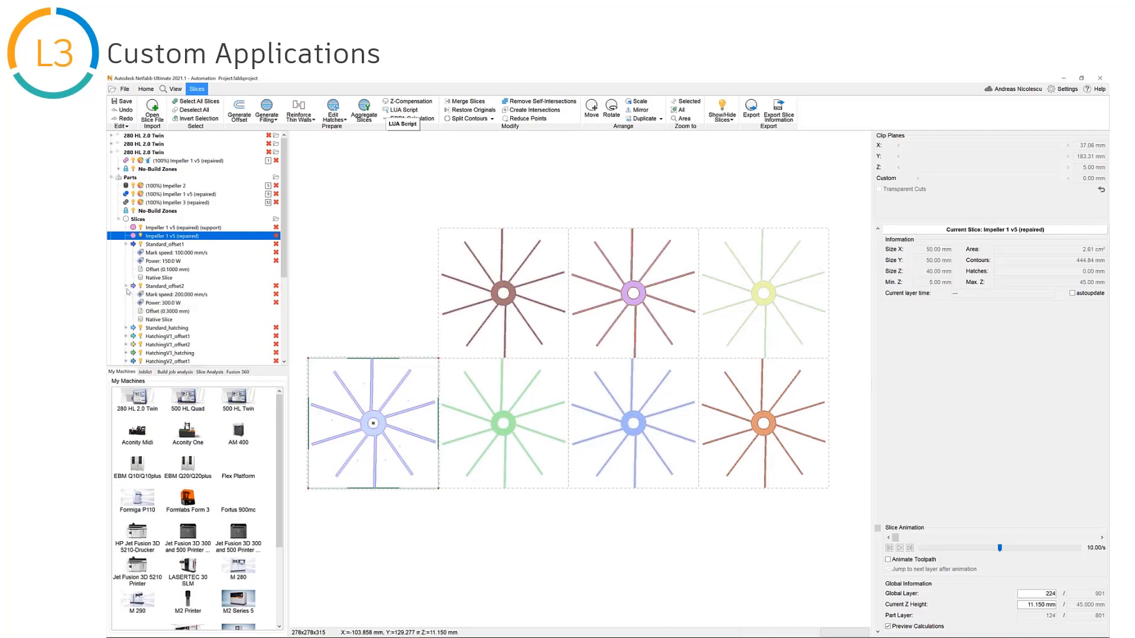
{"action": "left_click", "coordinate": [126, 328]}
{"action": "scroll", "coordinate": [149, 304], "scroll_direction": "down", "scroll_amount": 3}
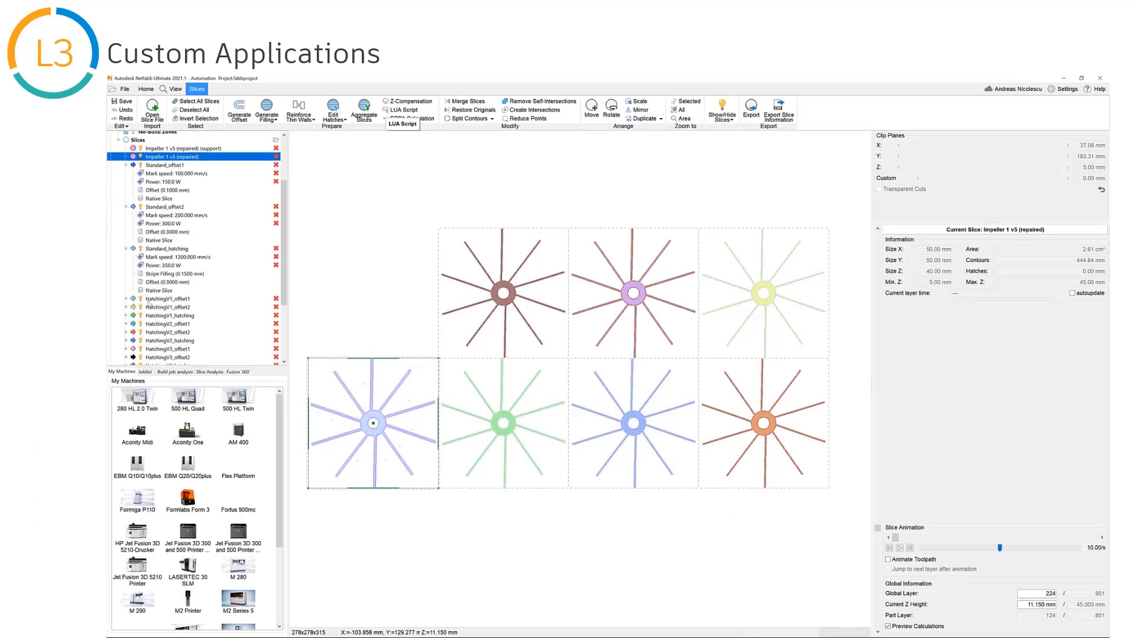
{"action": "scroll", "coordinate": [149, 304], "scroll_direction": "down", "scroll_amount": 3}
{"action": "left_click", "coordinate": [126, 229]}
{"action": "left_click", "coordinate": [125, 270]}
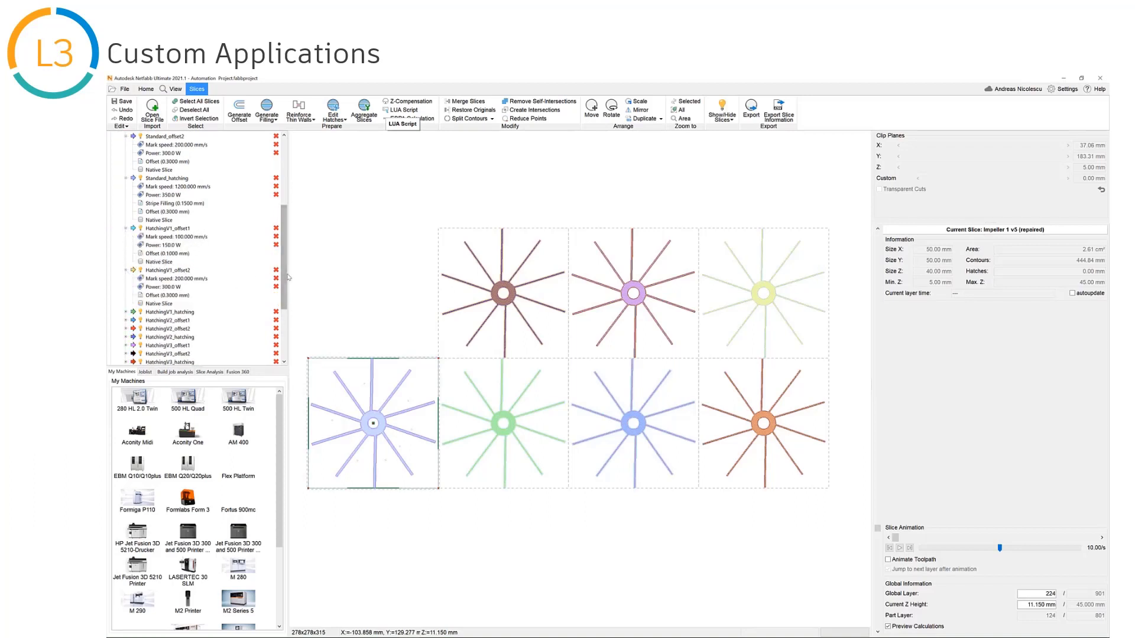
{"action": "left_click", "coordinate": [349, 406]}
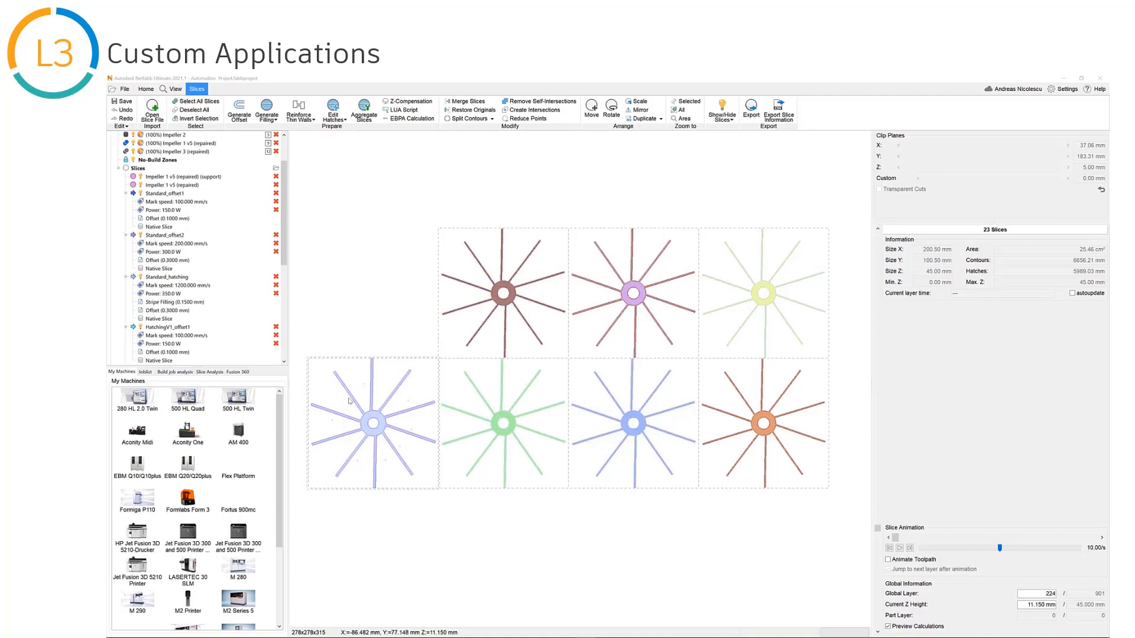
{"action": "left_click", "coordinate": [172, 194]}
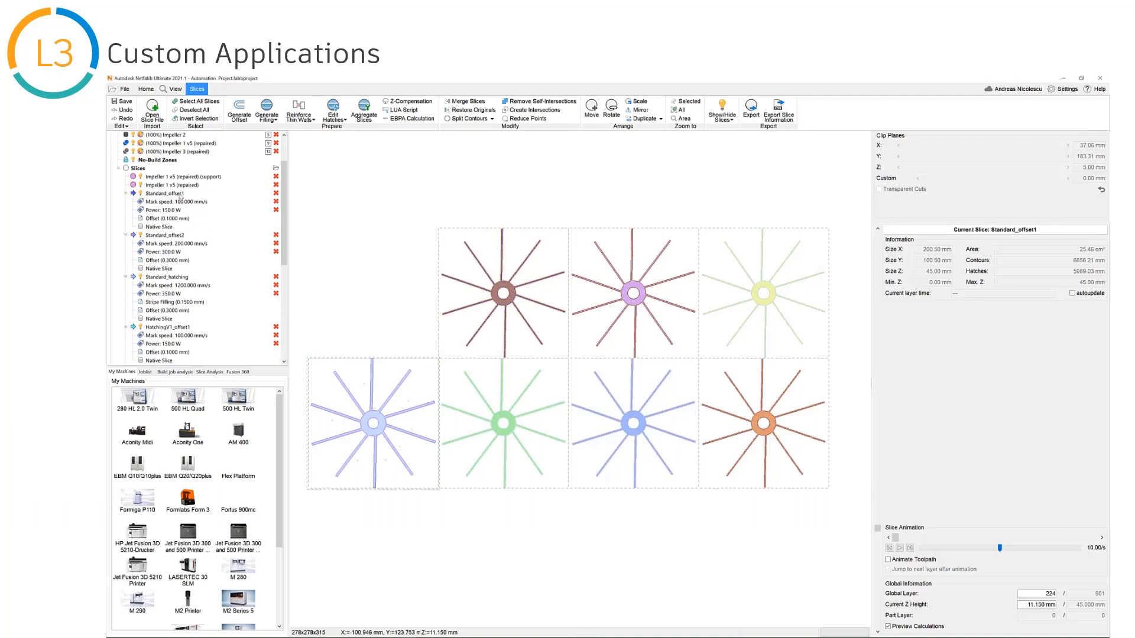
{"action": "left_click", "coordinate": [165, 235]}
Step: Switch to Excel and examine the translation, contour and filling parameters for each variant in ExampleSheet.csv
{"action": "left_click", "coordinate": [273, 630]}
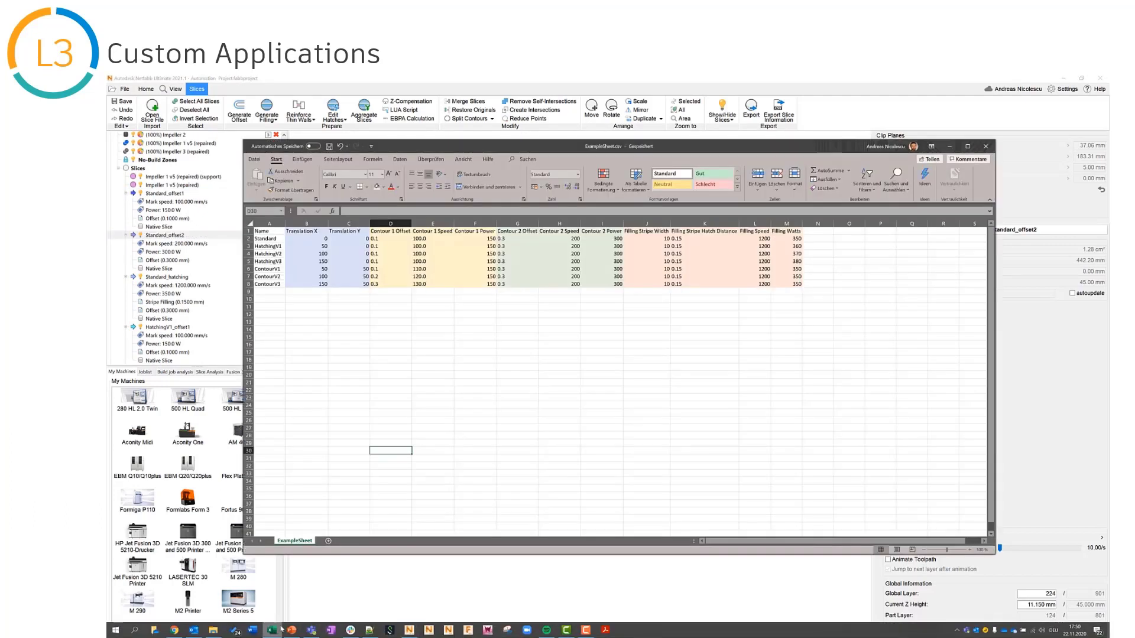
{"action": "left_click", "coordinate": [390, 322]}
{"action": "left_click", "coordinate": [317, 239]}
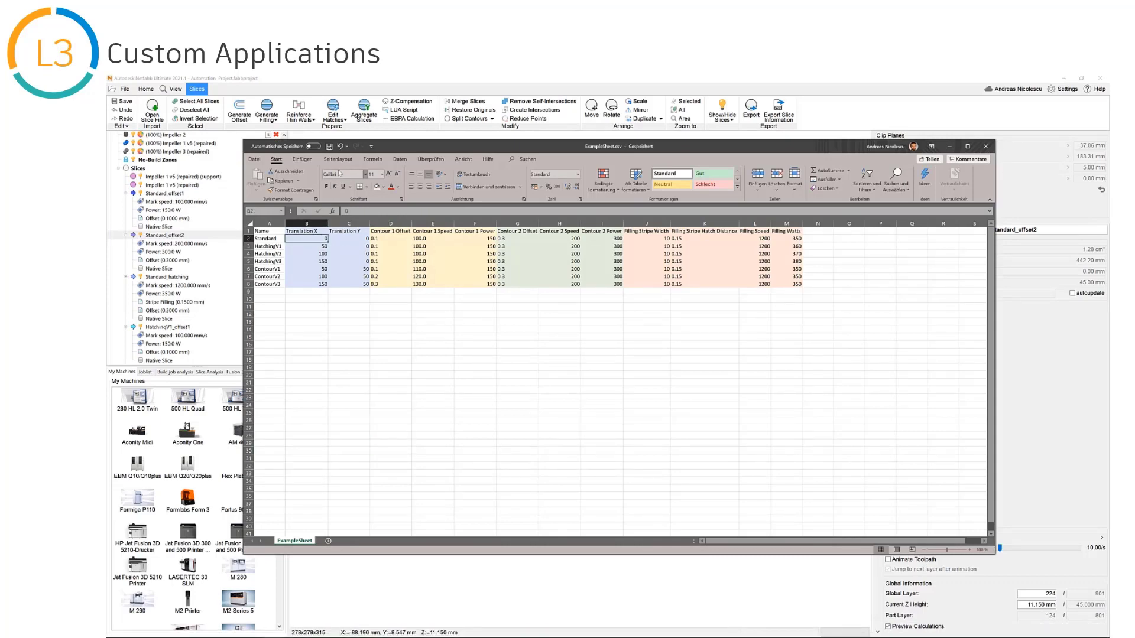
{"action": "mouse_move", "coordinate": [390, 146]}
{"action": "left_mouse_down"}
{"action": "mouse_move", "coordinate": [710, 158]}
{"action": "mouse_move", "coordinate": [825, 204]}
{"action": "left_mouse_up"}
{"action": "left_click", "coordinate": [749, 293]}
{"action": "left_click", "coordinate": [747, 300]}
{"action": "left_click", "coordinate": [746, 307]}
{"action": "left_click_drag", "start_coordinate": [798, 197], "coordinate": [458, 161]}
{"action": "left_click_drag", "start_coordinate": [448, 244], "coordinate": [531, 251]}
{"action": "left_click", "coordinate": [528, 313]}
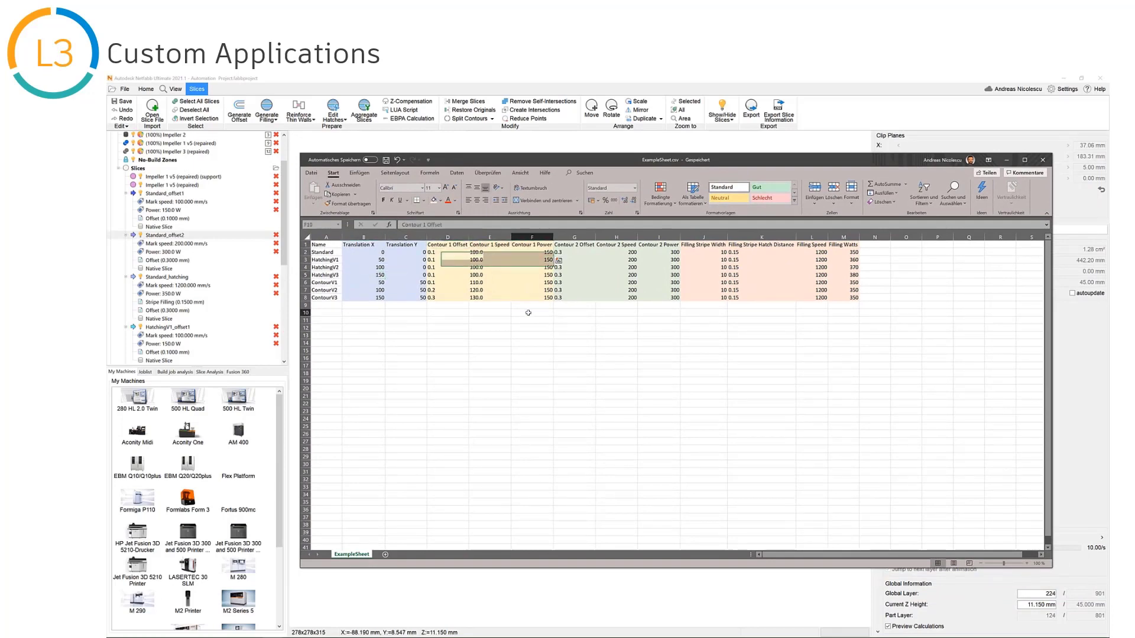
Step: Compare the Standard_offset1 and Standard_offset2 slice parameters in Netfabb with the contour offset, speed and power values of the Standard row in ExampleSheet.csv
{"action": "left_click", "coordinate": [166, 196]}
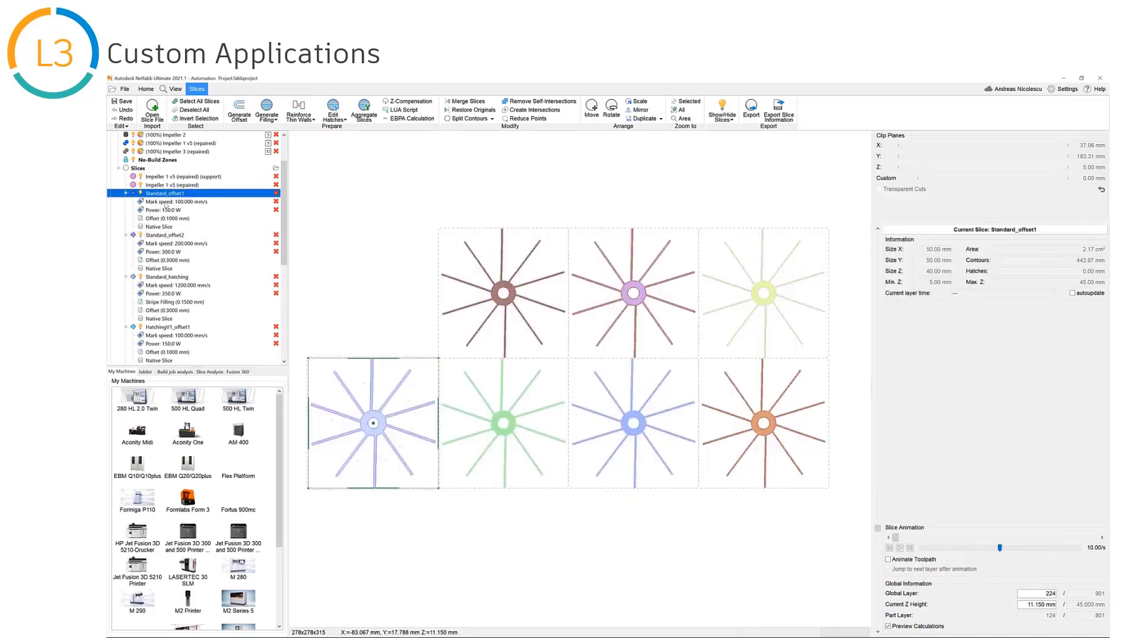
{"action": "left_click", "coordinate": [181, 219]}
{"action": "key", "text": "alt+Tab"}
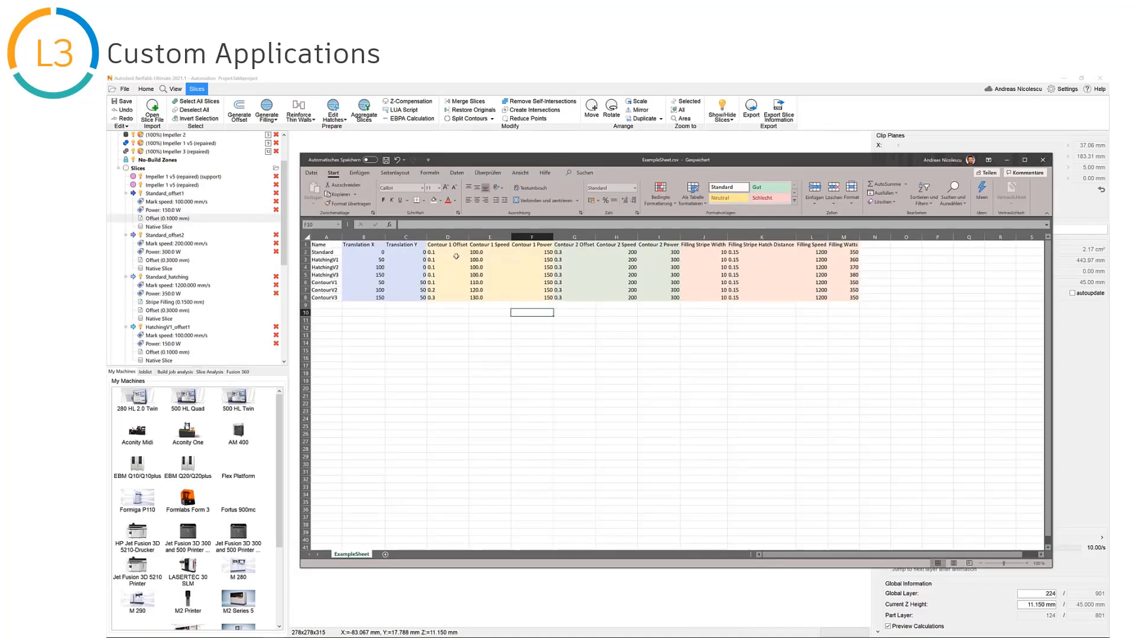
{"action": "left_click", "coordinate": [534, 253]}
{"action": "left_click", "coordinate": [456, 252]}
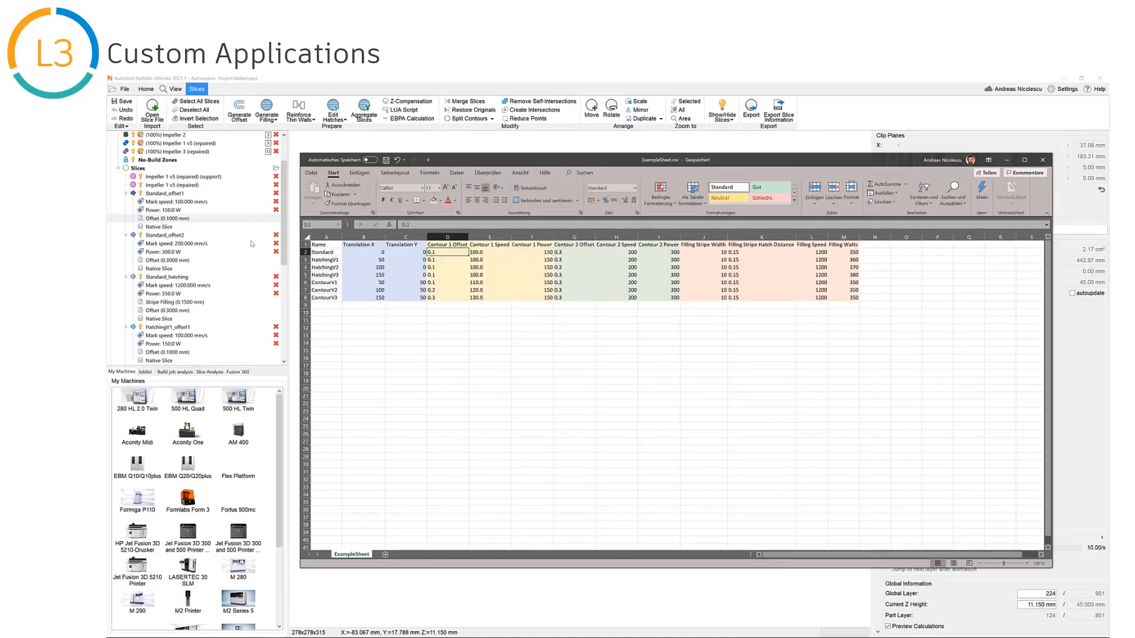
{"action": "left_click", "coordinate": [583, 252]}
{"action": "left_click", "coordinate": [617, 252]}
{"action": "left_click", "coordinate": [663, 253]}
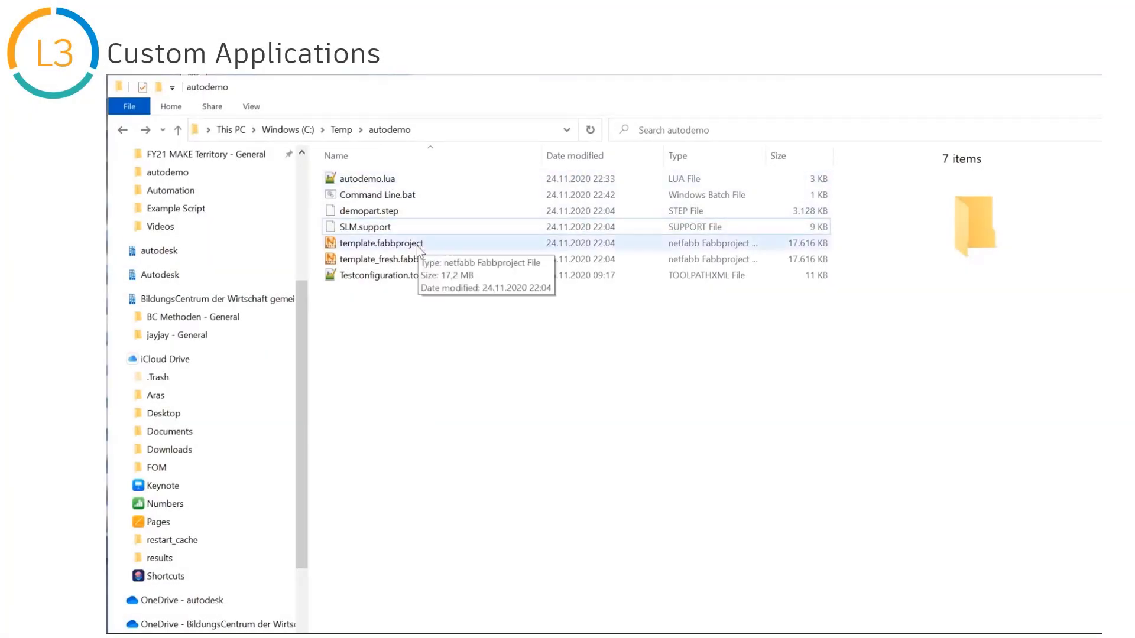
Step: Open template.fabbproject from the autodemo folder and inspect the arrangement of the tensile test parts on the build platform
{"action": "double_click", "coordinate": [418, 246]}
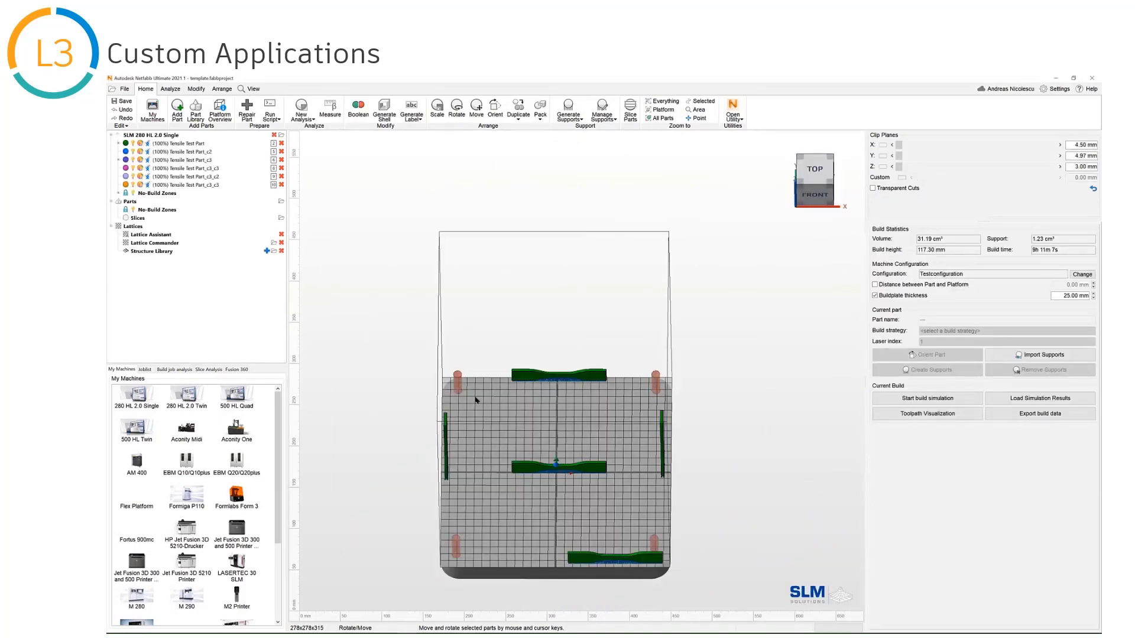
{"action": "right_click_drag", "start_coordinate": [577, 485], "coordinate": [597, 472]}
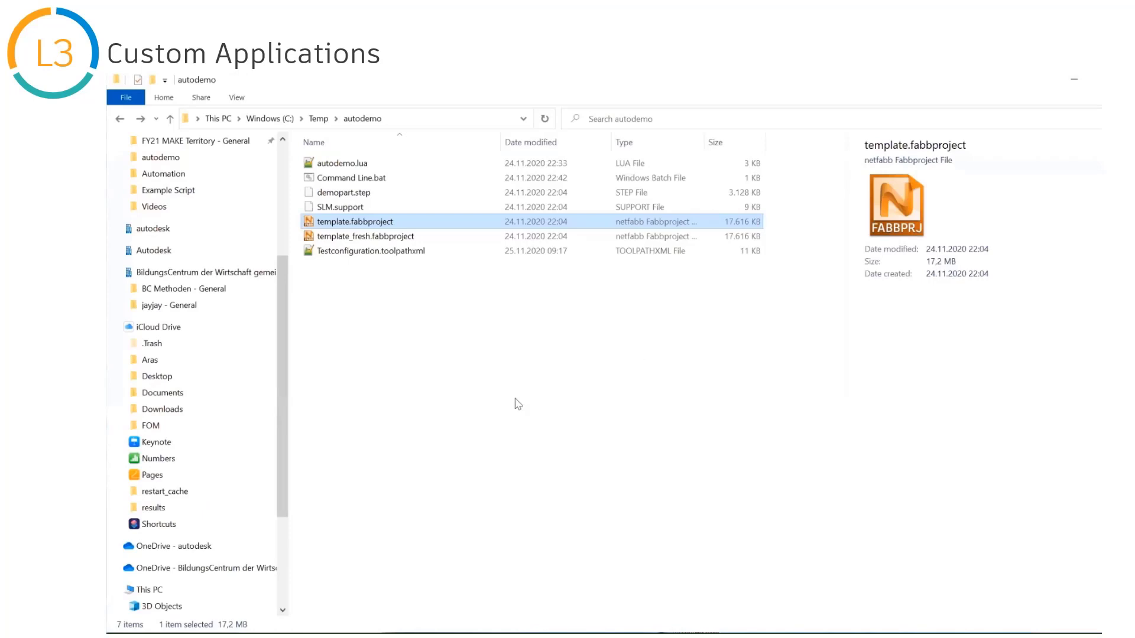
{"action": "left_click", "coordinate": [508, 399]}
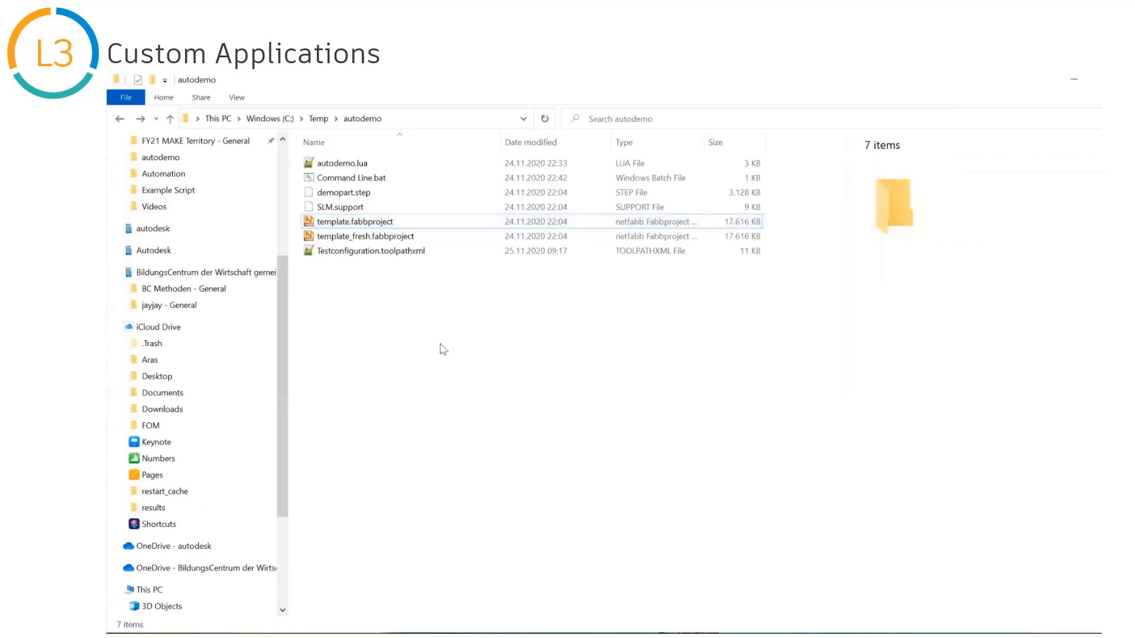
Step: Open Command Line.bat from the autodemo folder in Notepad++ and examine the full command that starts Netfabb with autodemo.lua
{"action": "right_click", "coordinate": [392, 186]}
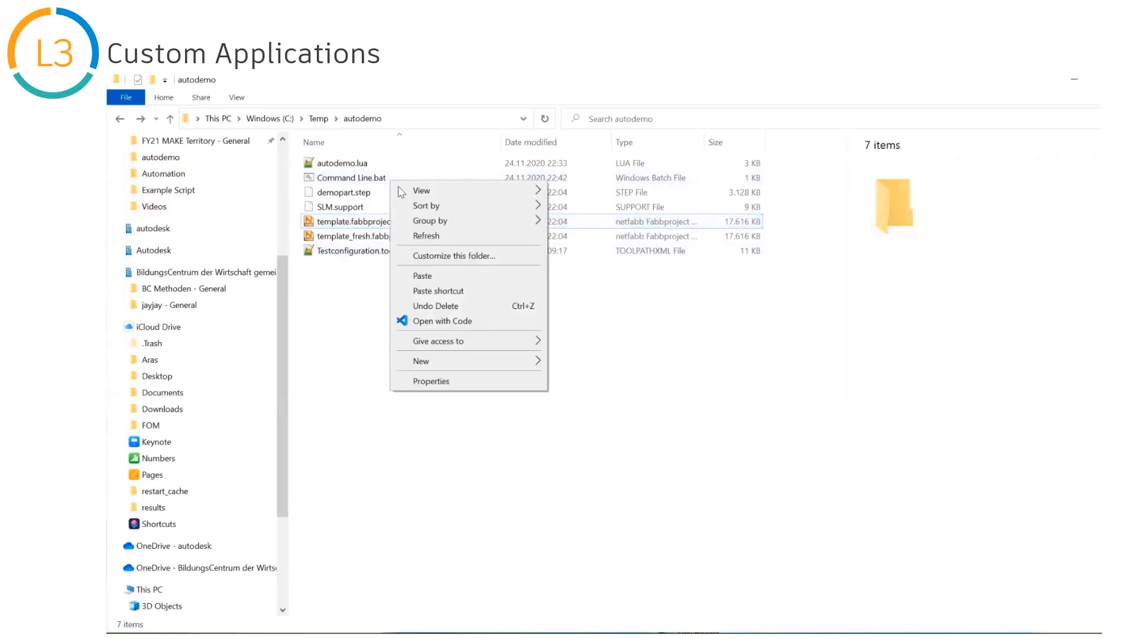
{"action": "right_click", "coordinate": [352, 180]}
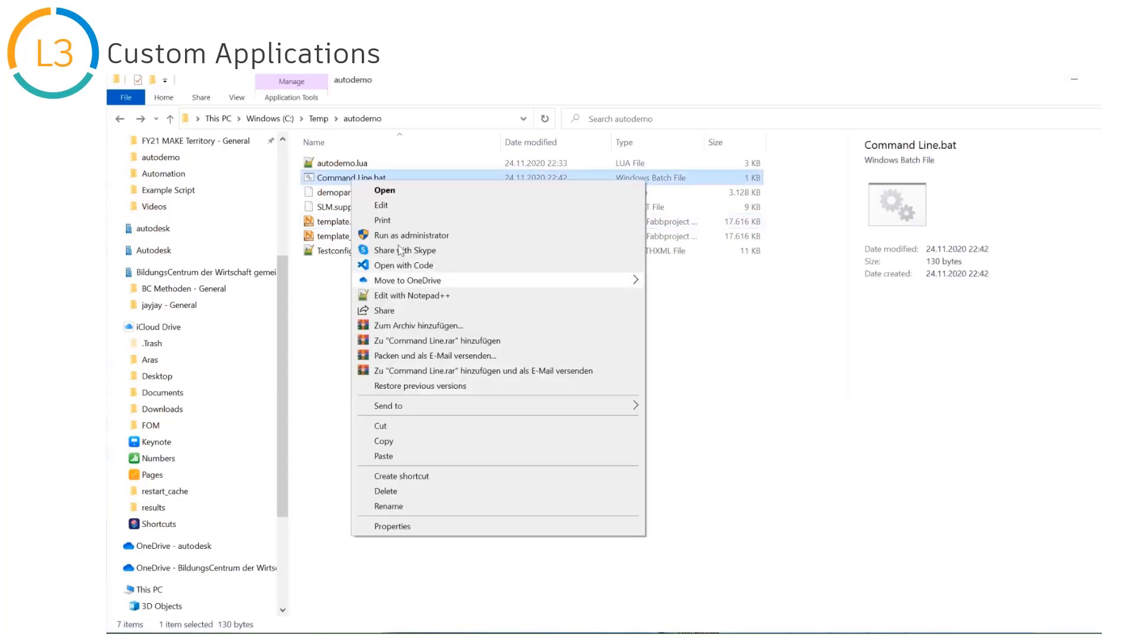
{"action": "left_click", "coordinate": [405, 295]}
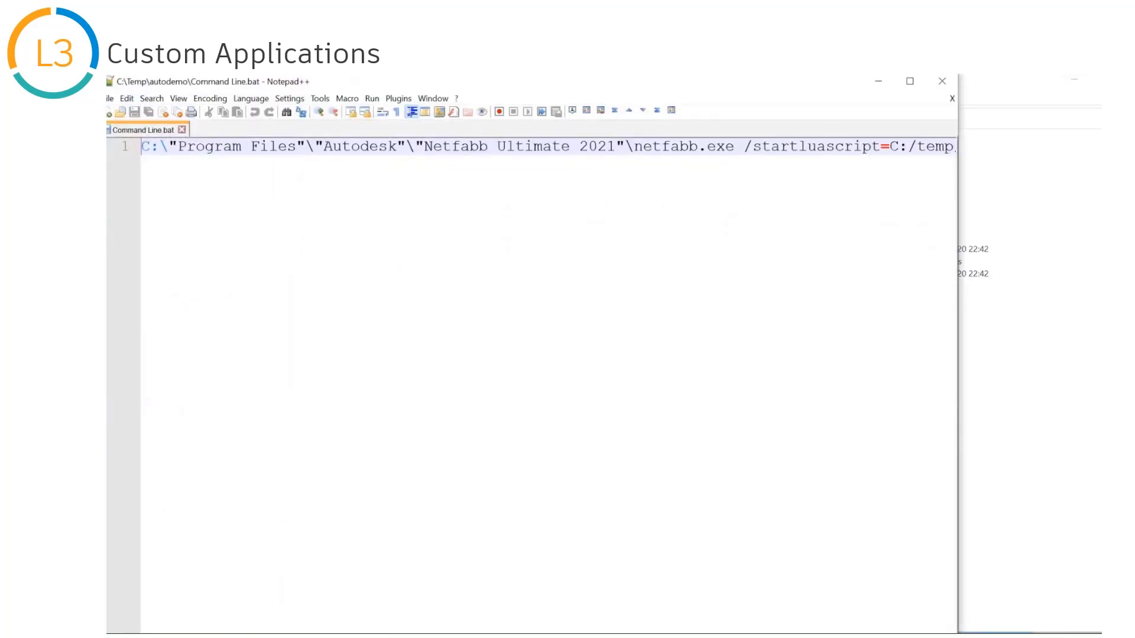
{"action": "scroll", "coordinate": [390, 165], "scroll_direction": "right", "scroll_amount": 10}
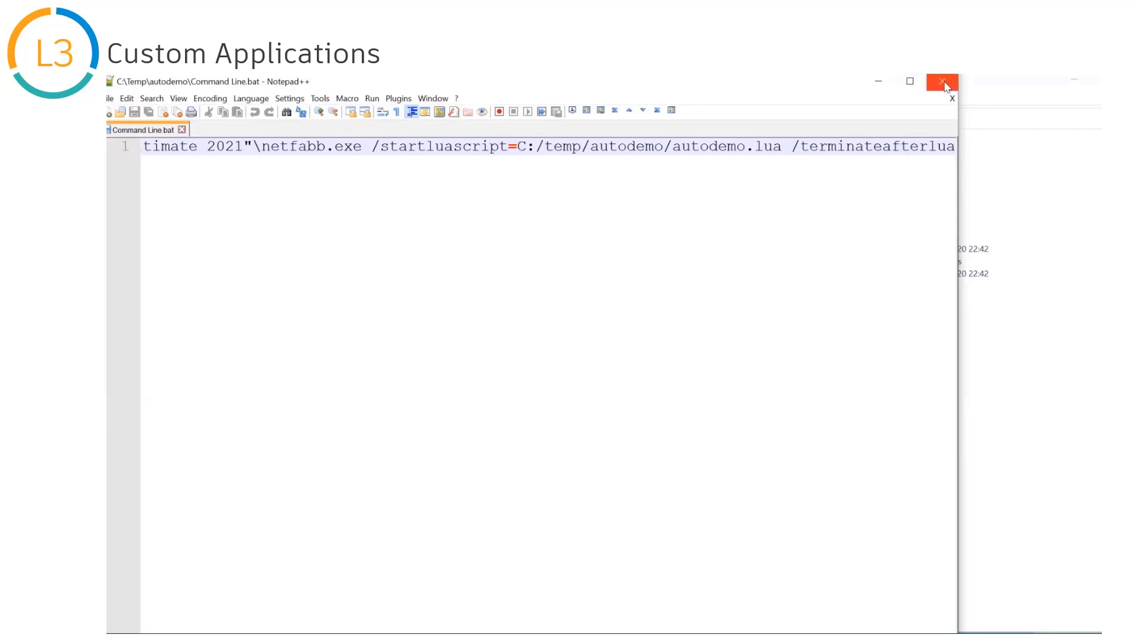
{"action": "left_click", "coordinate": [880, 81]}
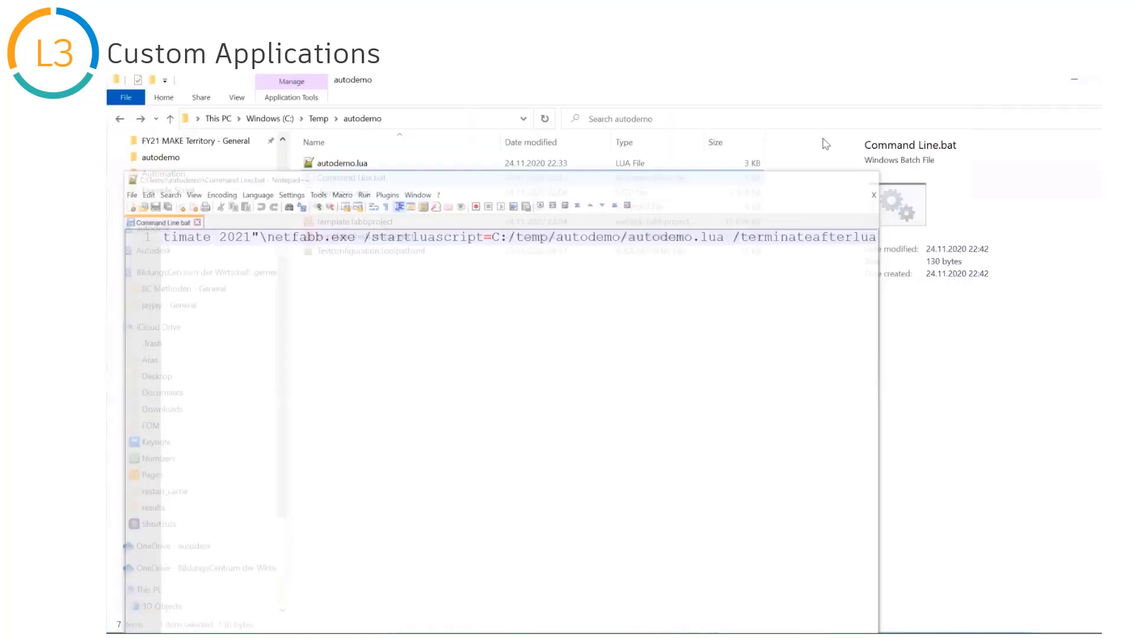
Step: Run Command Line.bat from the autodemo folder to execute the automated Netfabb LUA script
{"action": "left_click", "coordinate": [512, 489]}
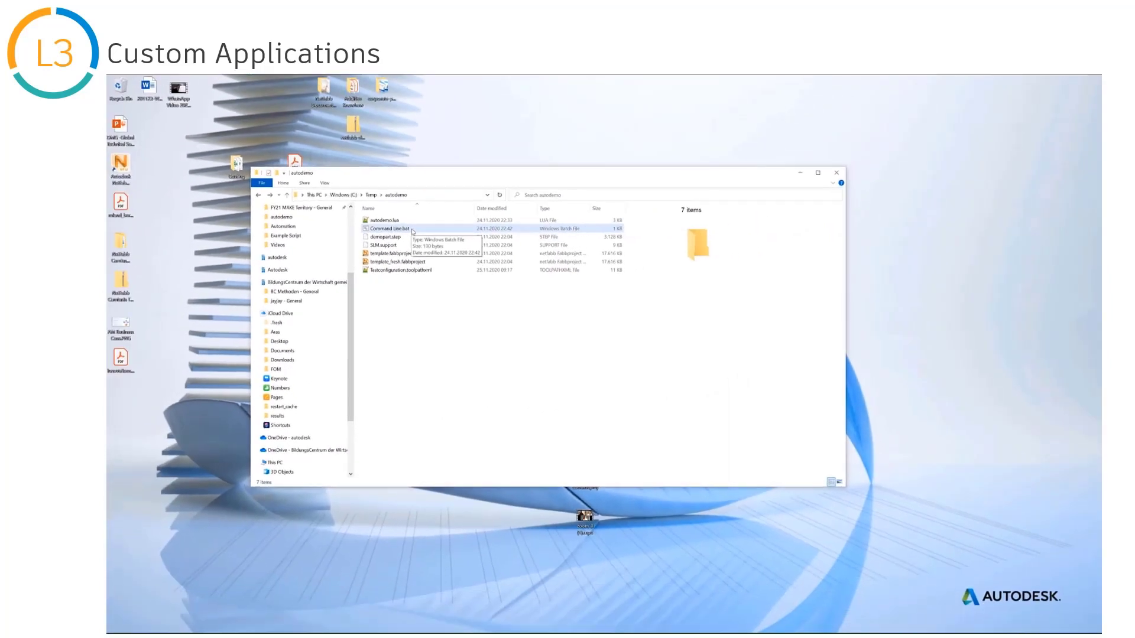
{"action": "double_click", "coordinate": [412, 230]}
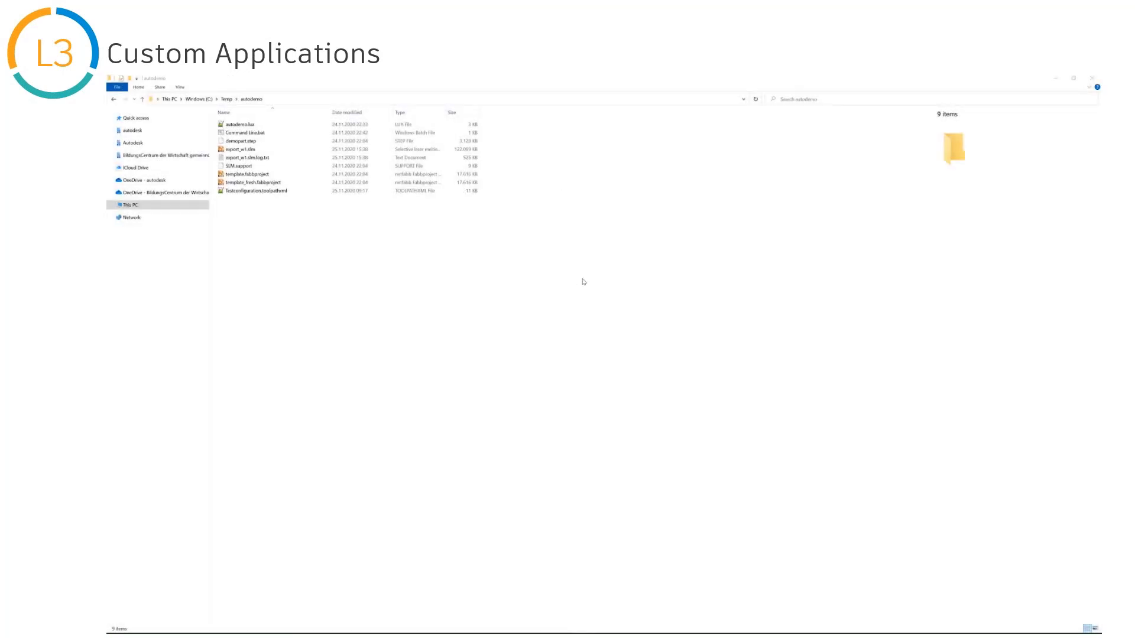
Step: Open the export log export_w1.slm.log.txt, read its model and layer entries, and close it
{"action": "left_click", "coordinate": [240, 150]}
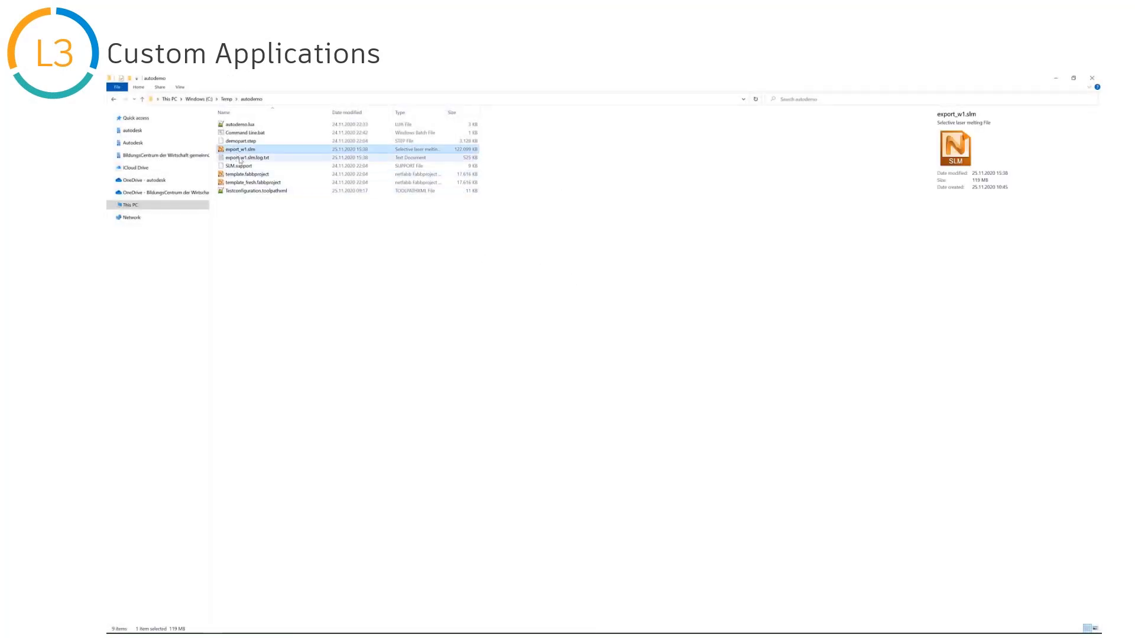
{"action": "left_click", "coordinate": [241, 159]}
{"action": "left_click", "coordinate": [296, 245]}
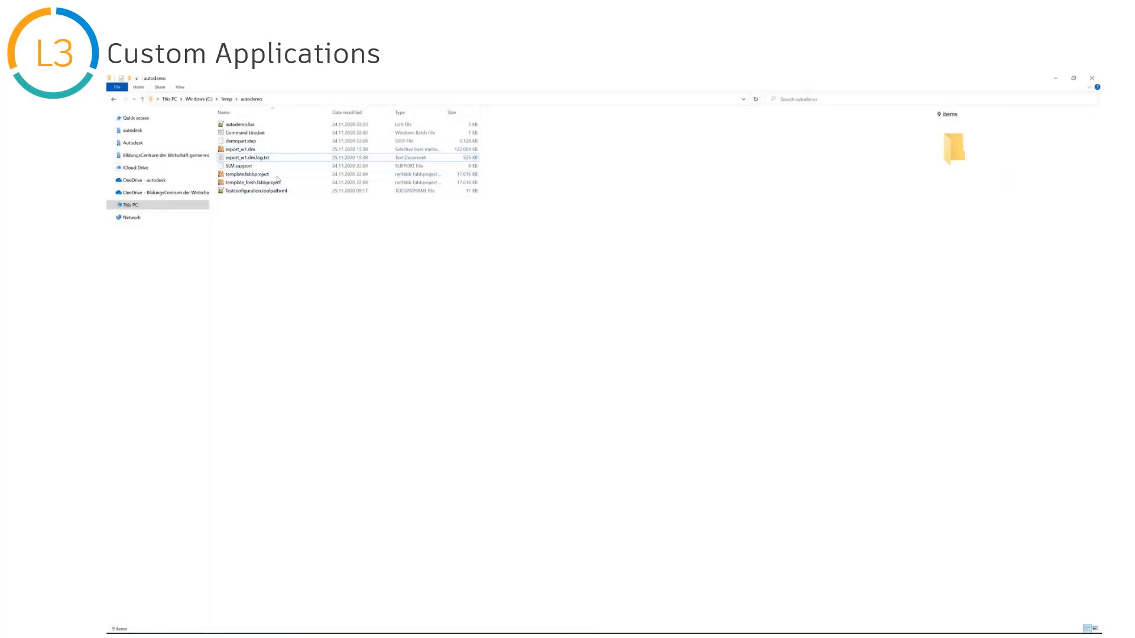
{"action": "double_click", "coordinate": [272, 159]}
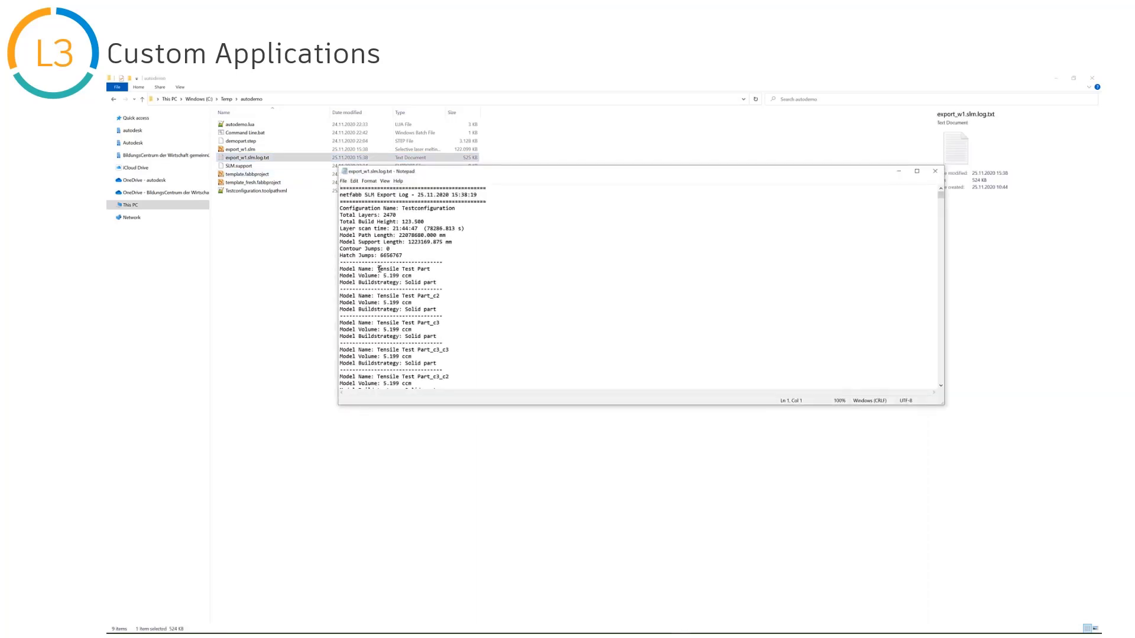
{"action": "scroll", "coordinate": [380, 270], "scroll_direction": "down", "scroll_amount": 18}
{"action": "scroll", "coordinate": [381, 277], "scroll_direction": "down", "scroll_amount": 7}
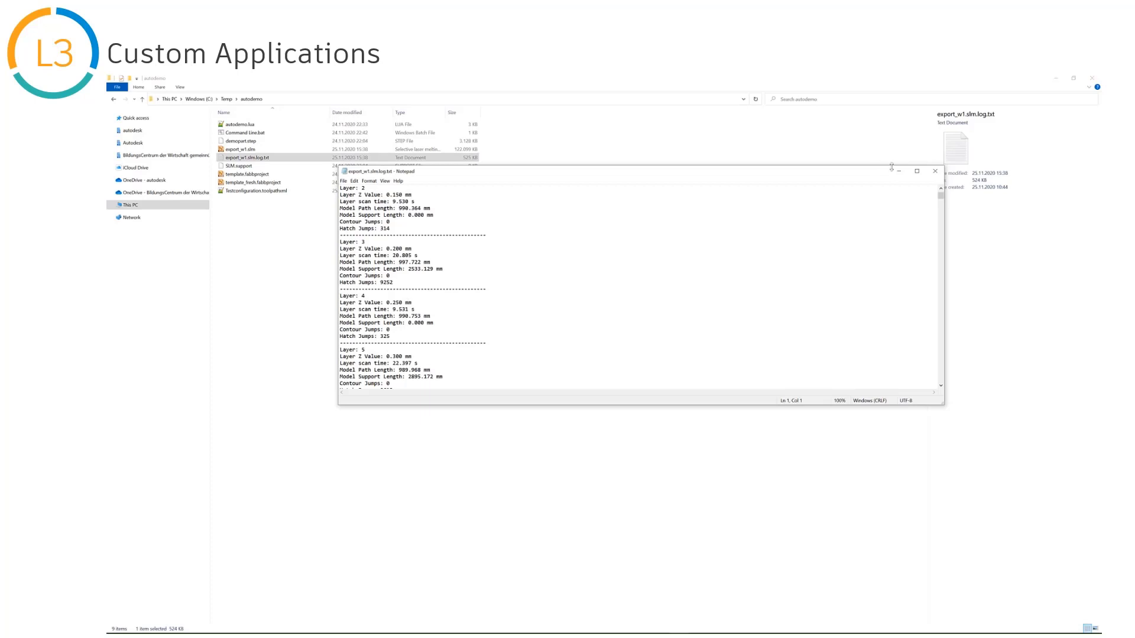
{"action": "left_click", "coordinate": [934, 175]}
{"action": "left_click", "coordinate": [517, 282]}
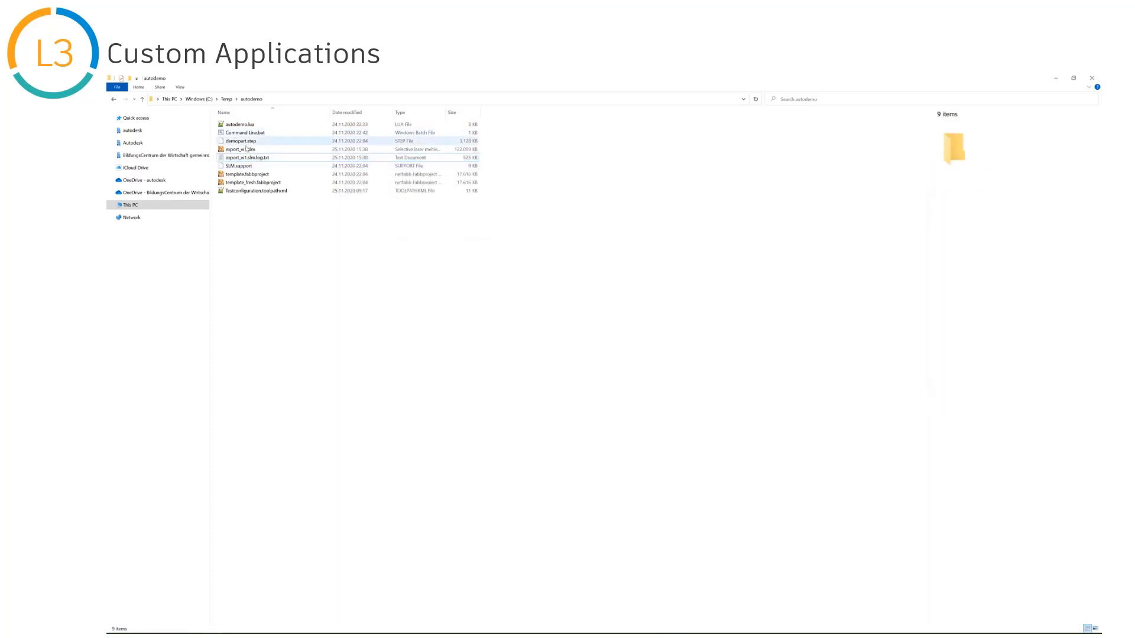
Step: Locate export_w1.slm, switch to Netfabb and examine all imported slices of the tensile test parts and demopart.step at different layer heights
{"action": "left_click", "coordinate": [242, 150]}
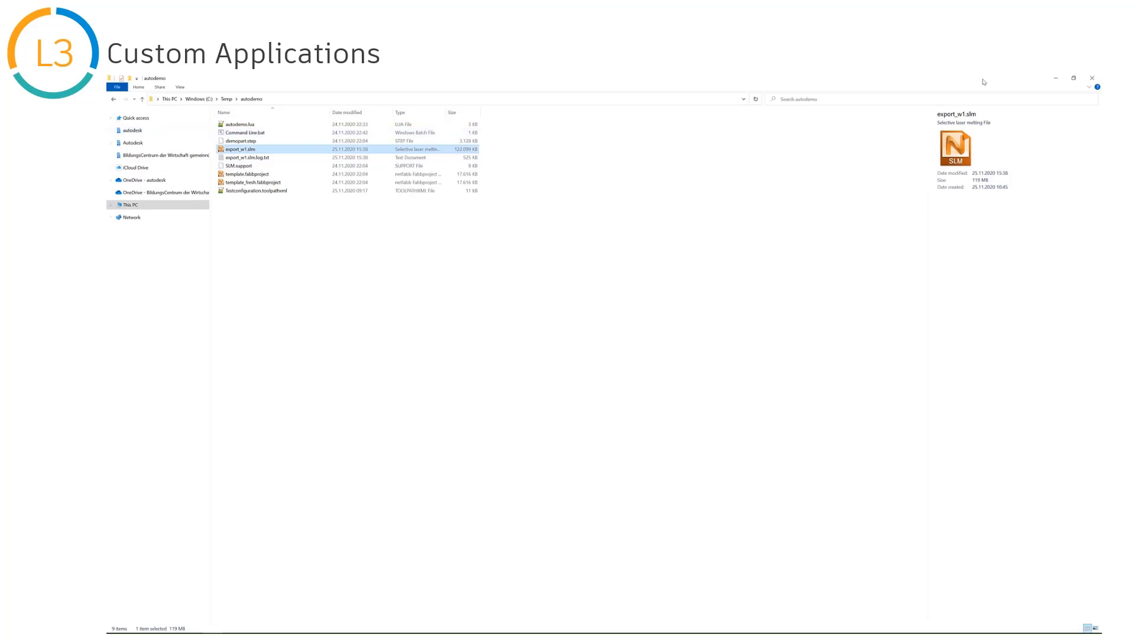
{"action": "left_click", "coordinate": [1055, 78]}
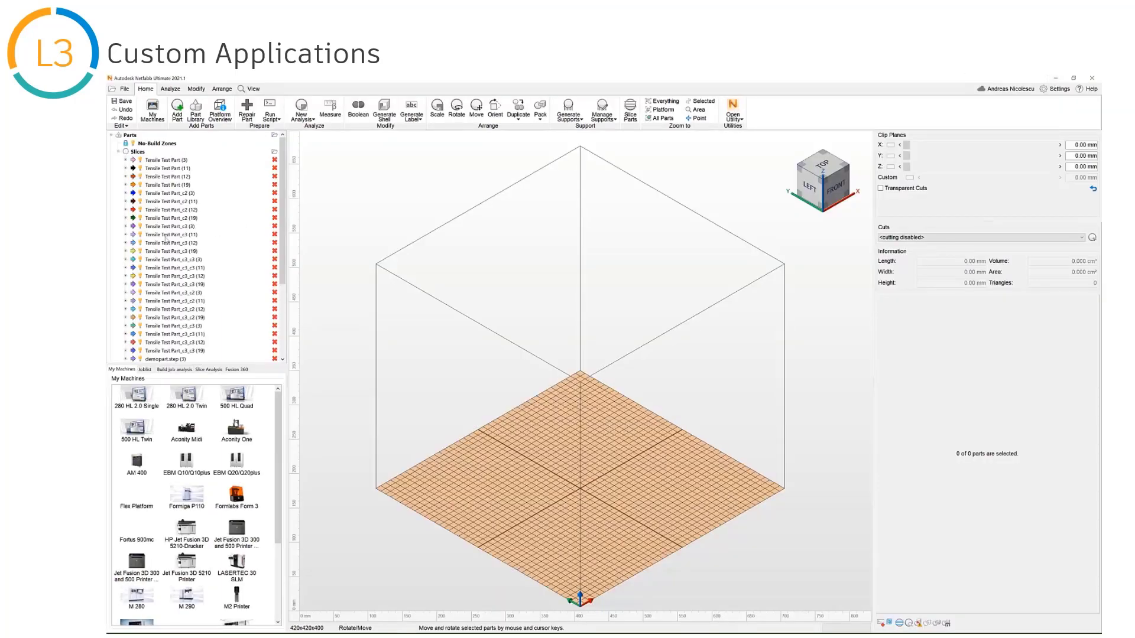
{"action": "left_click", "coordinate": [141, 152]}
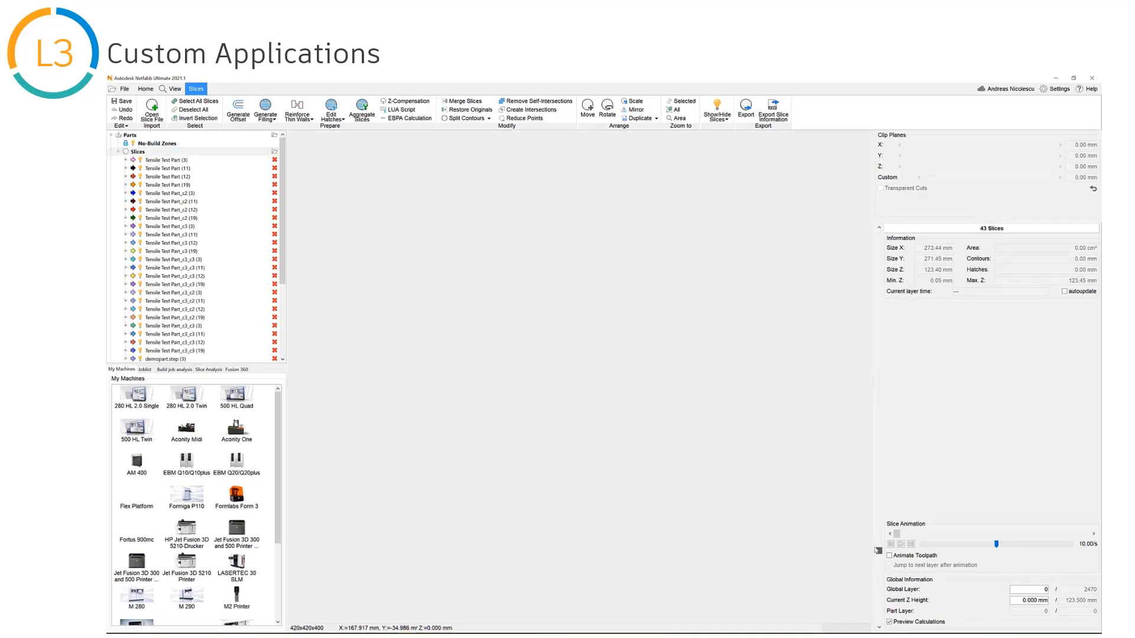
{"action": "scroll", "coordinate": [686, 481], "scroll_direction": "down", "scroll_amount": 3}
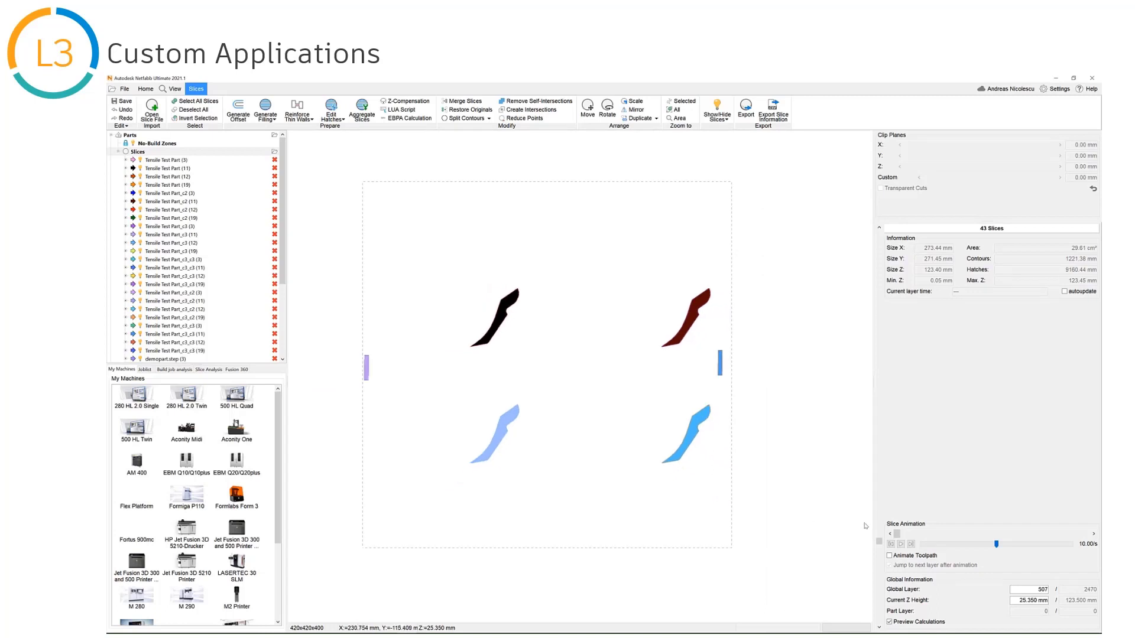
{"action": "left_click_drag", "start_coordinate": [879, 542], "coordinate": [876, 604]}
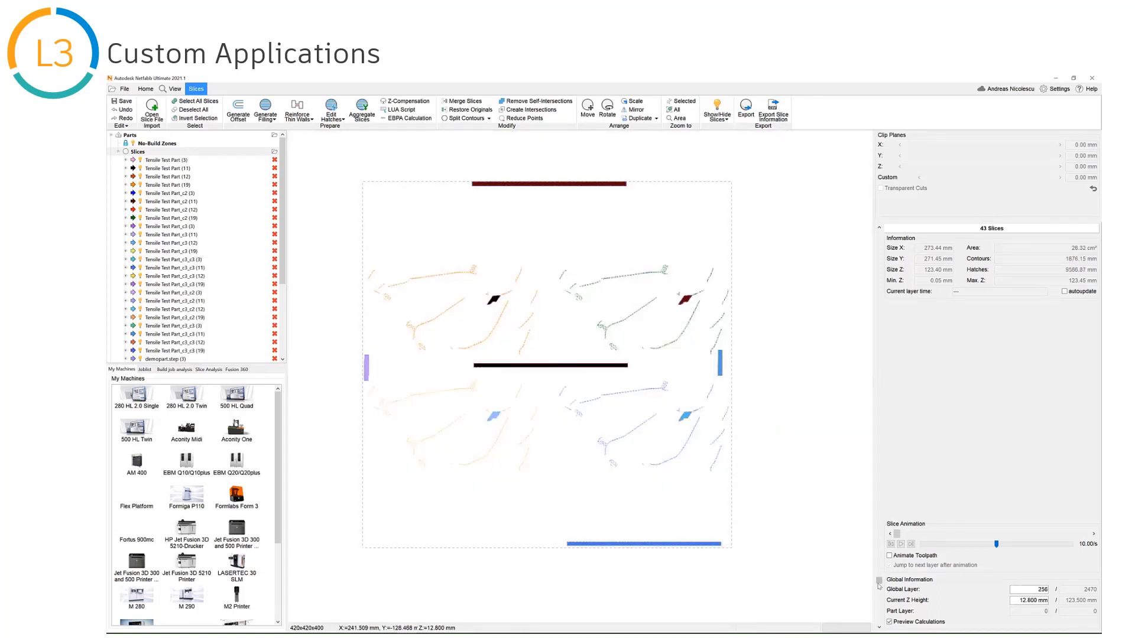
{"action": "left_click", "coordinate": [901, 544]}
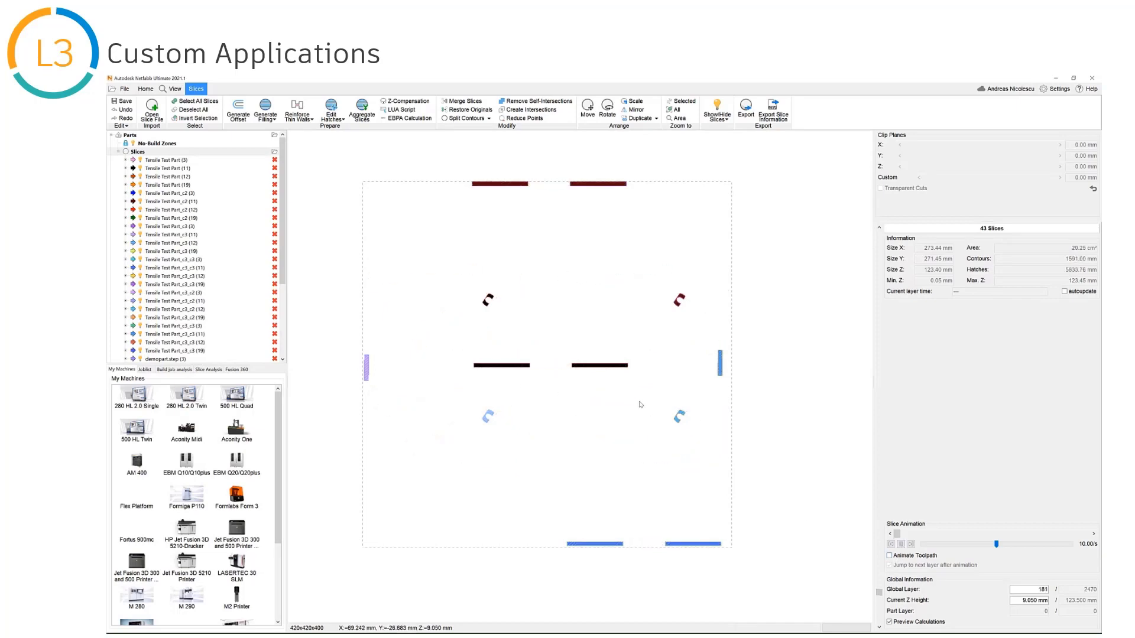